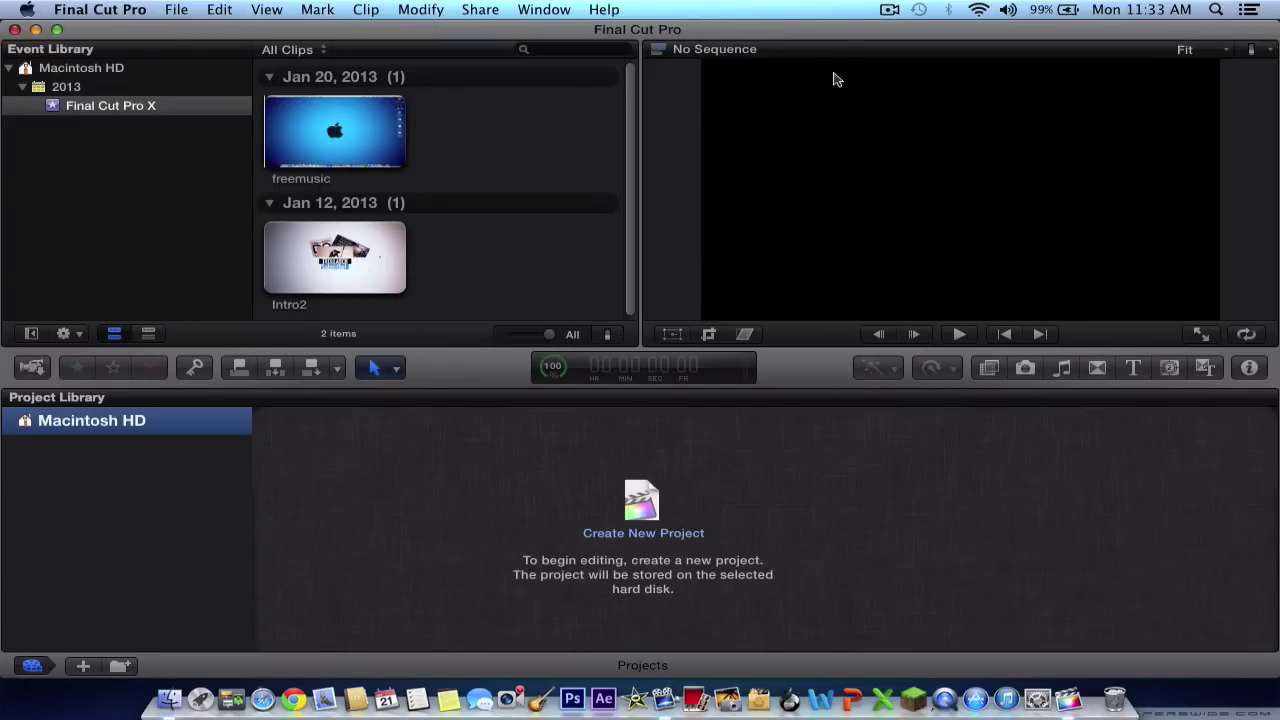
# - Open Macintosh HD > 2013 > Final Cut Pro X event to list its freemusic and Intro2 clips
pyautogui.click(90, 70)
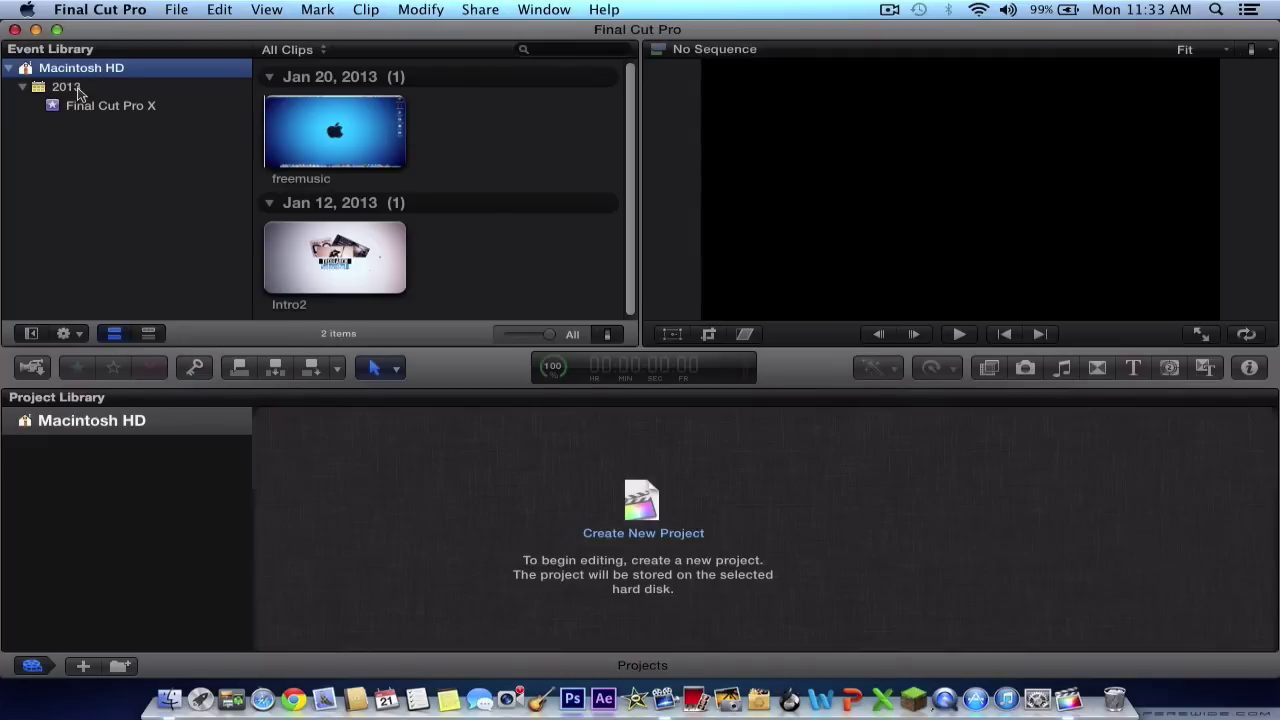
pyautogui.click(66, 88)
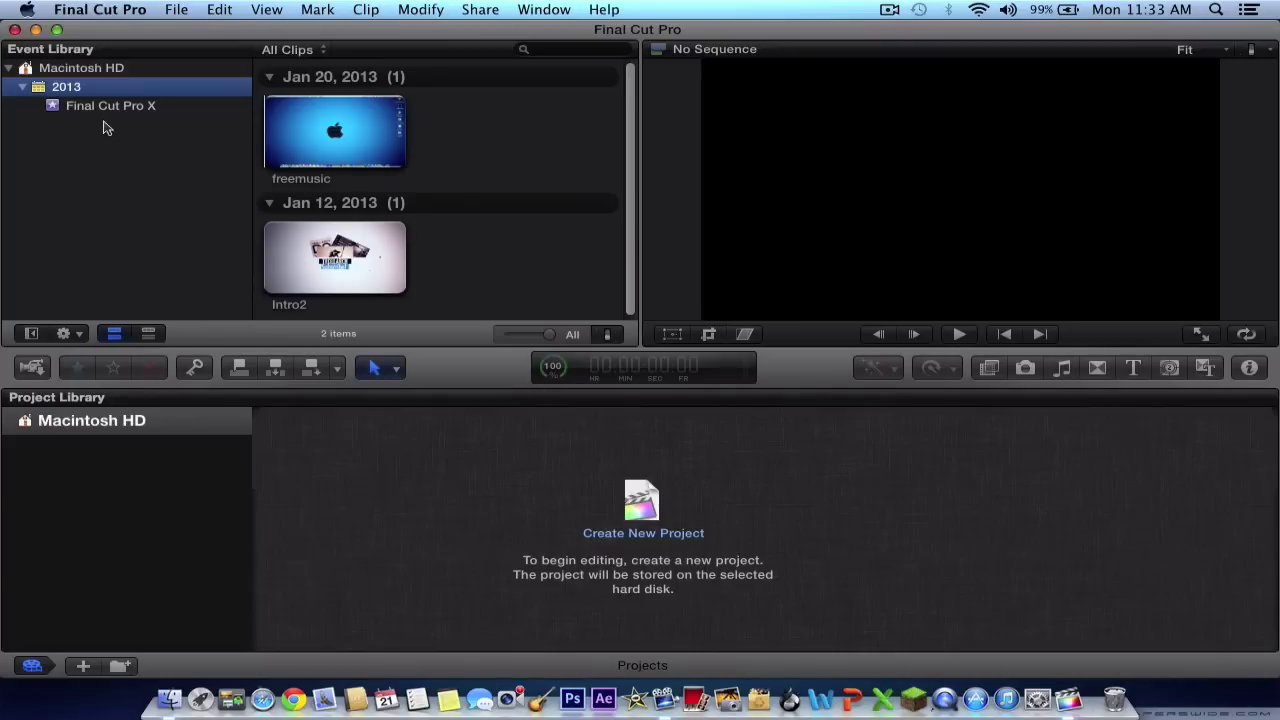
pyautogui.click(88, 108)
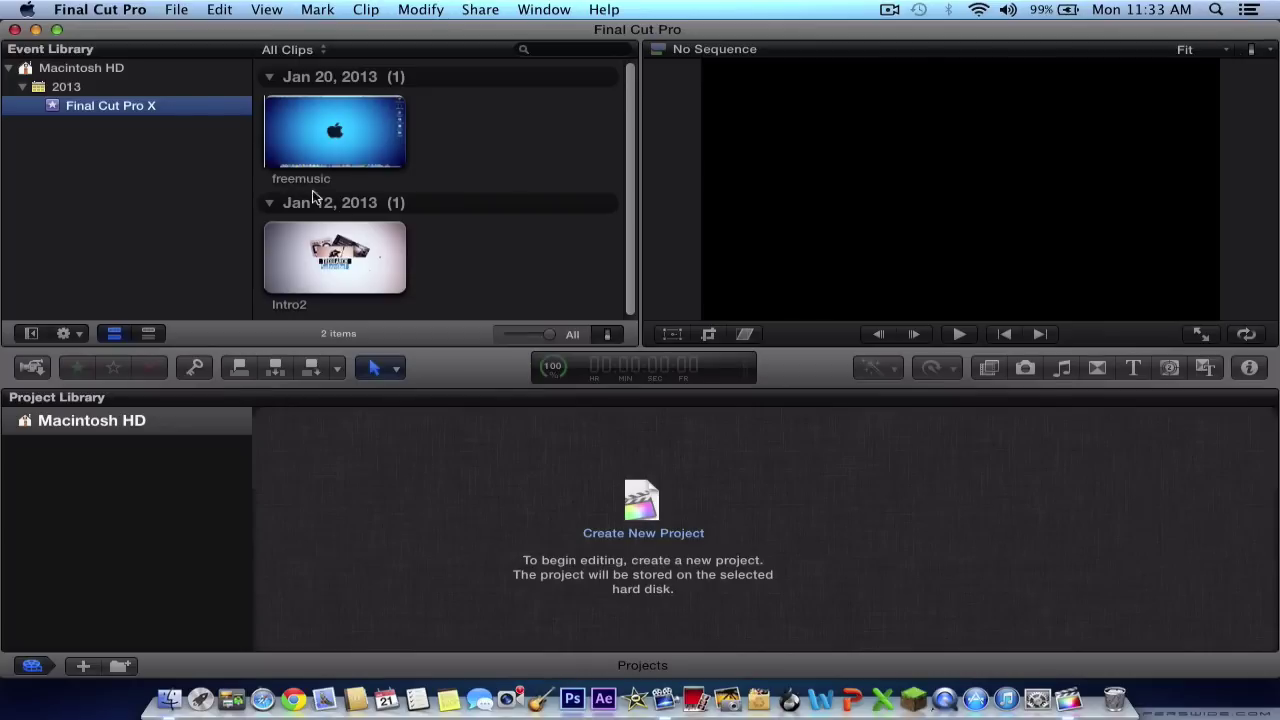
# - Browse the File, Edit and View menus, then deselect the Final Cut Pro X event
pyautogui.click(176, 10)
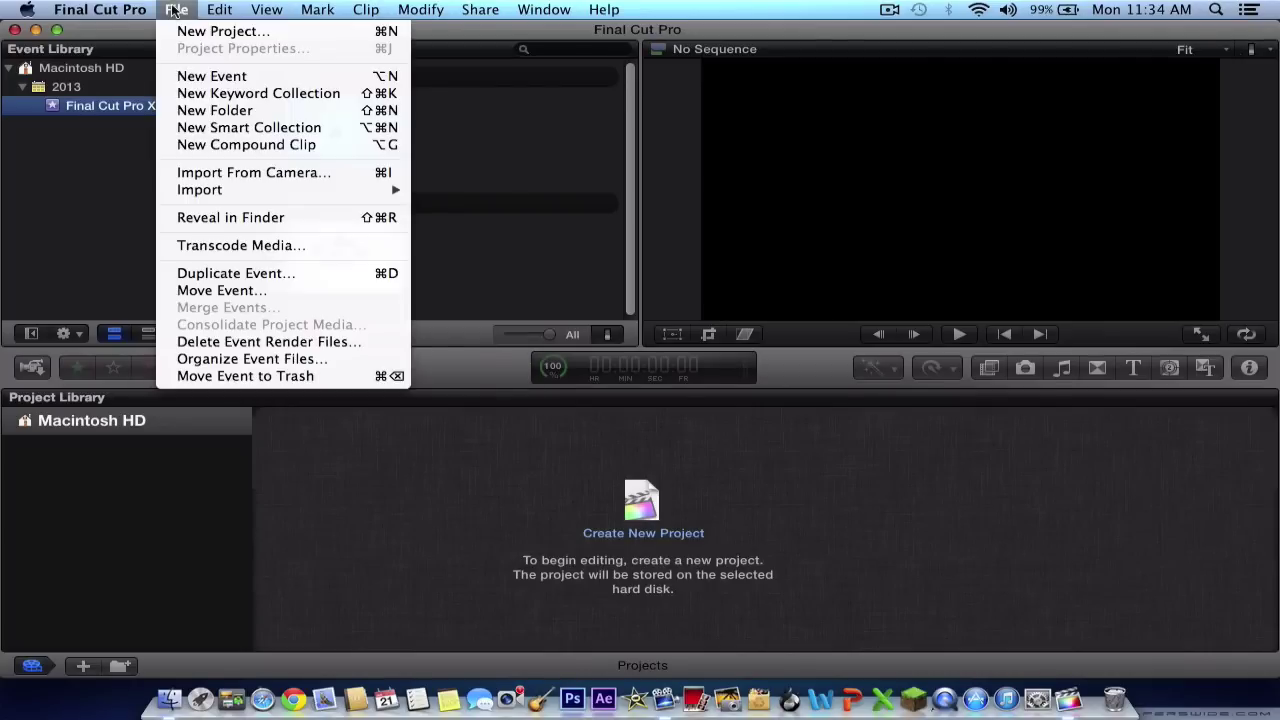
pyautogui.moveTo(268, 189)
pyautogui.moveTo(220, 10)
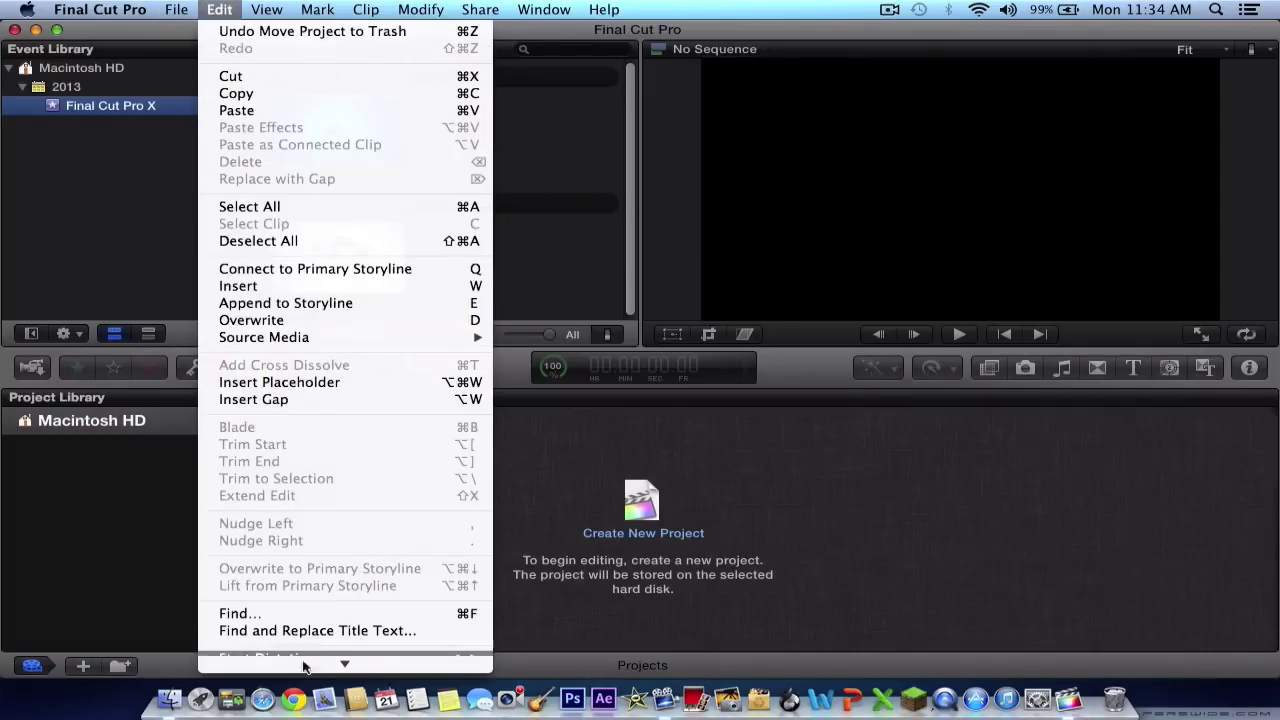
pyautogui.scroll(-1, 345, 35)
pyautogui.moveTo(285, 8)
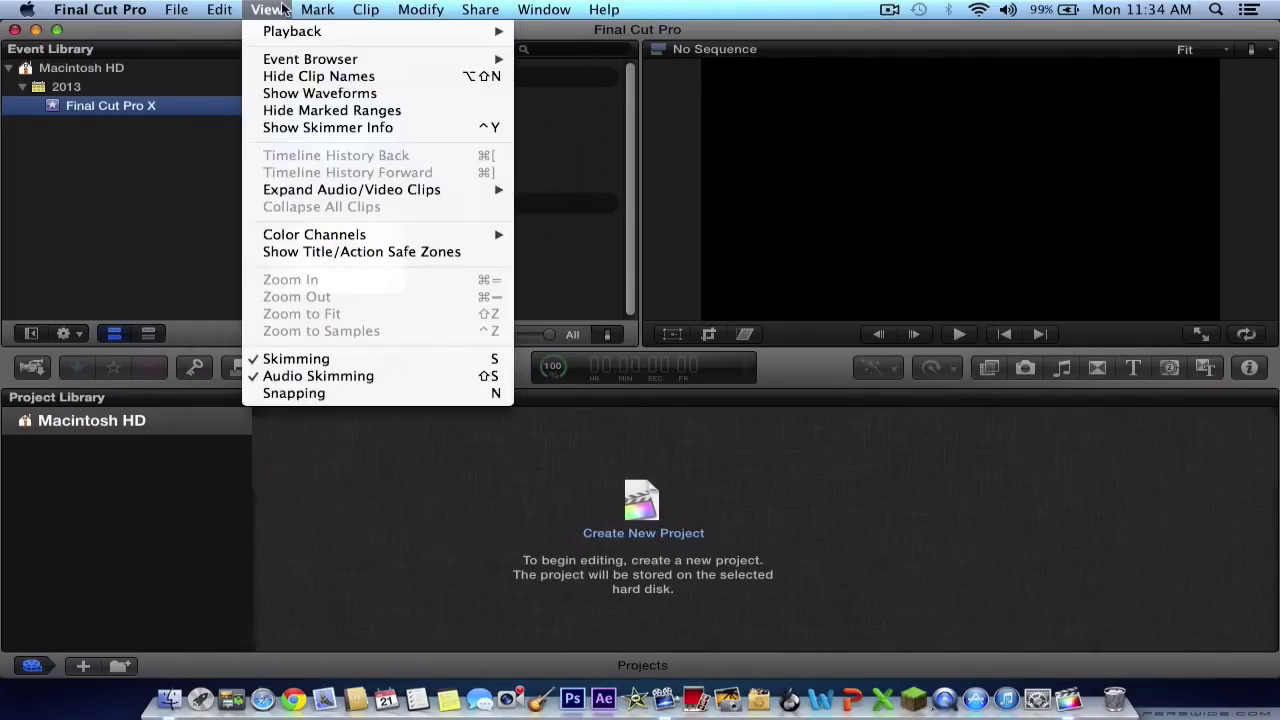
pyautogui.click(611, 254)
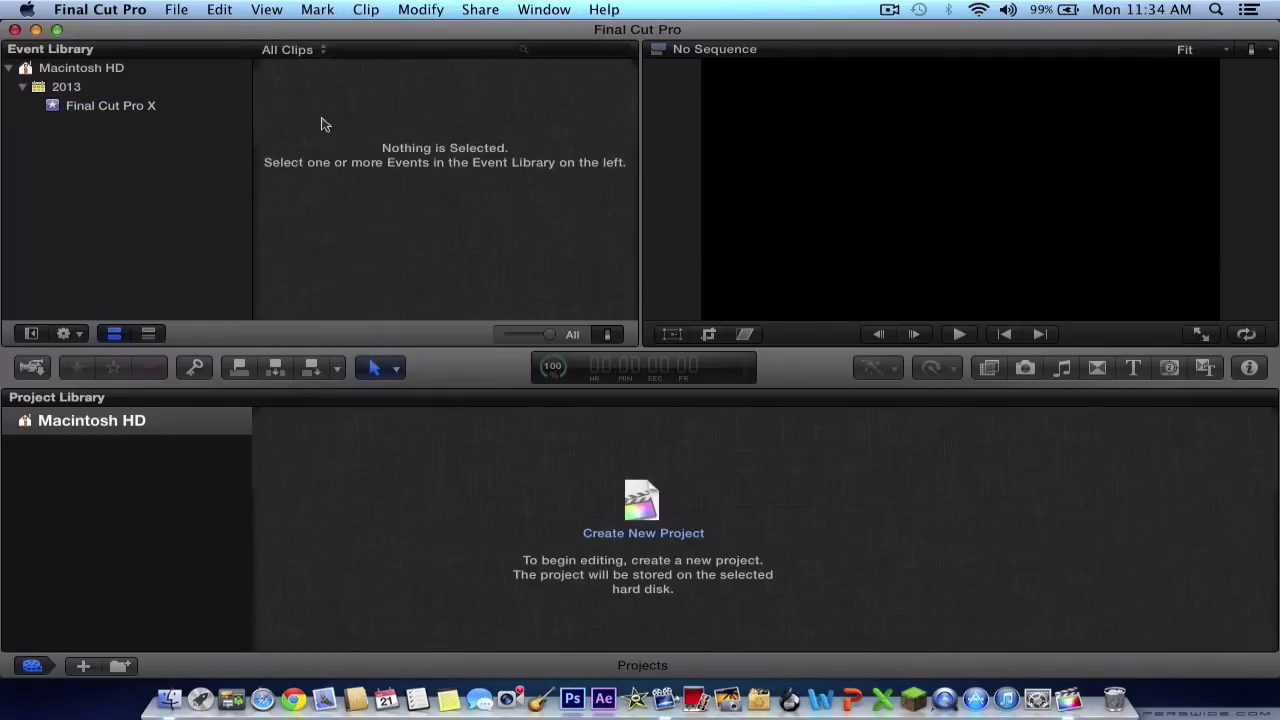
# - Create a new project named 'Test' in the Final Cut Pro X event
pyautogui.click(131, 105)
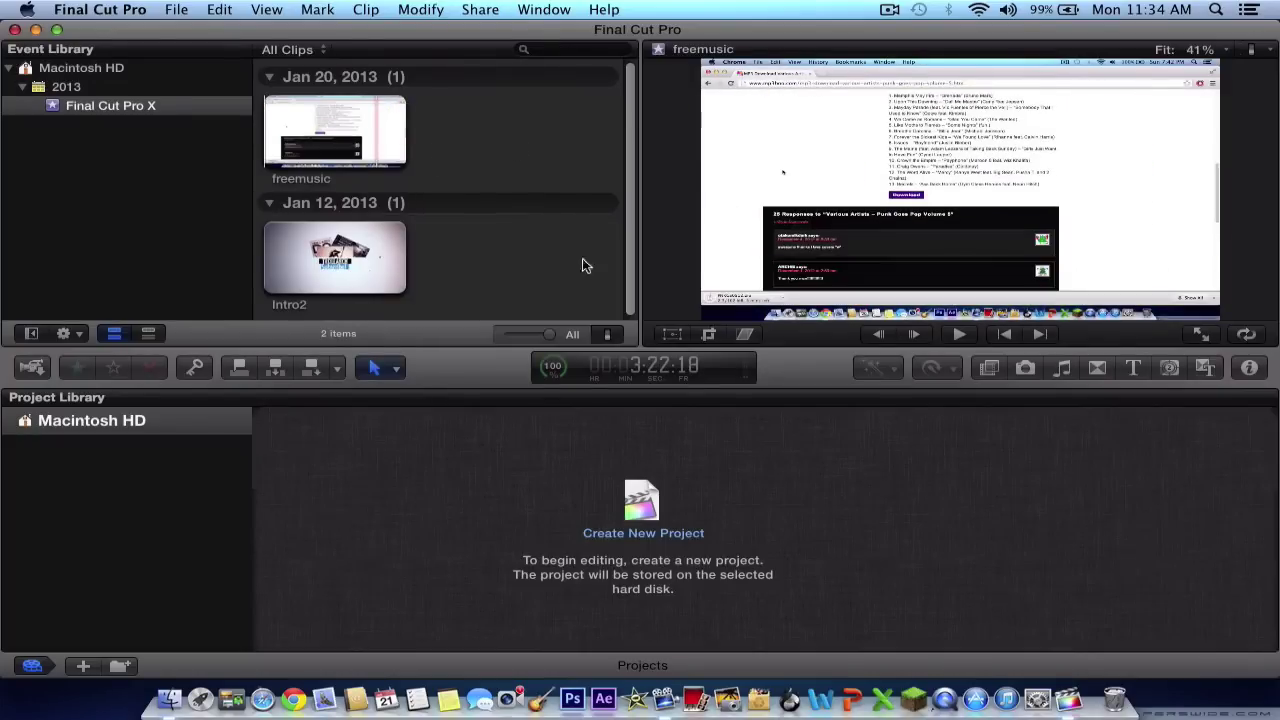
pyautogui.click(641, 518)
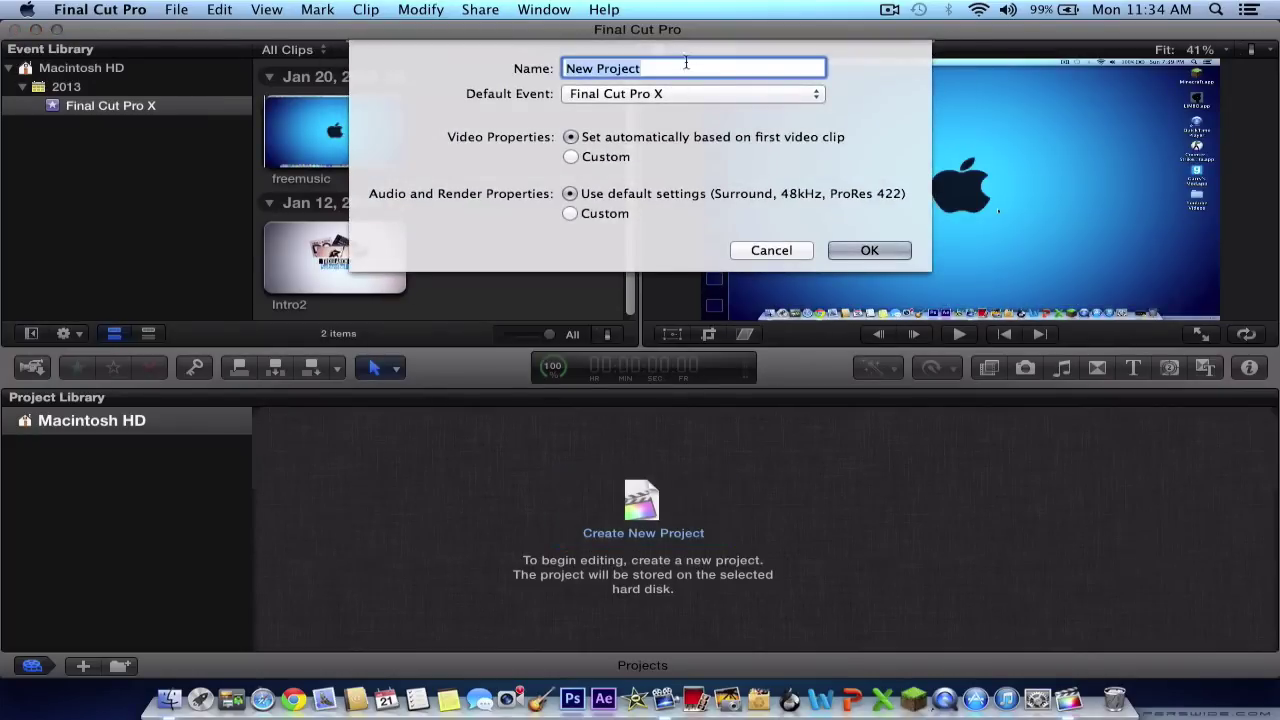
pyautogui.press('BackSpace')
pyautogui.write('Test')
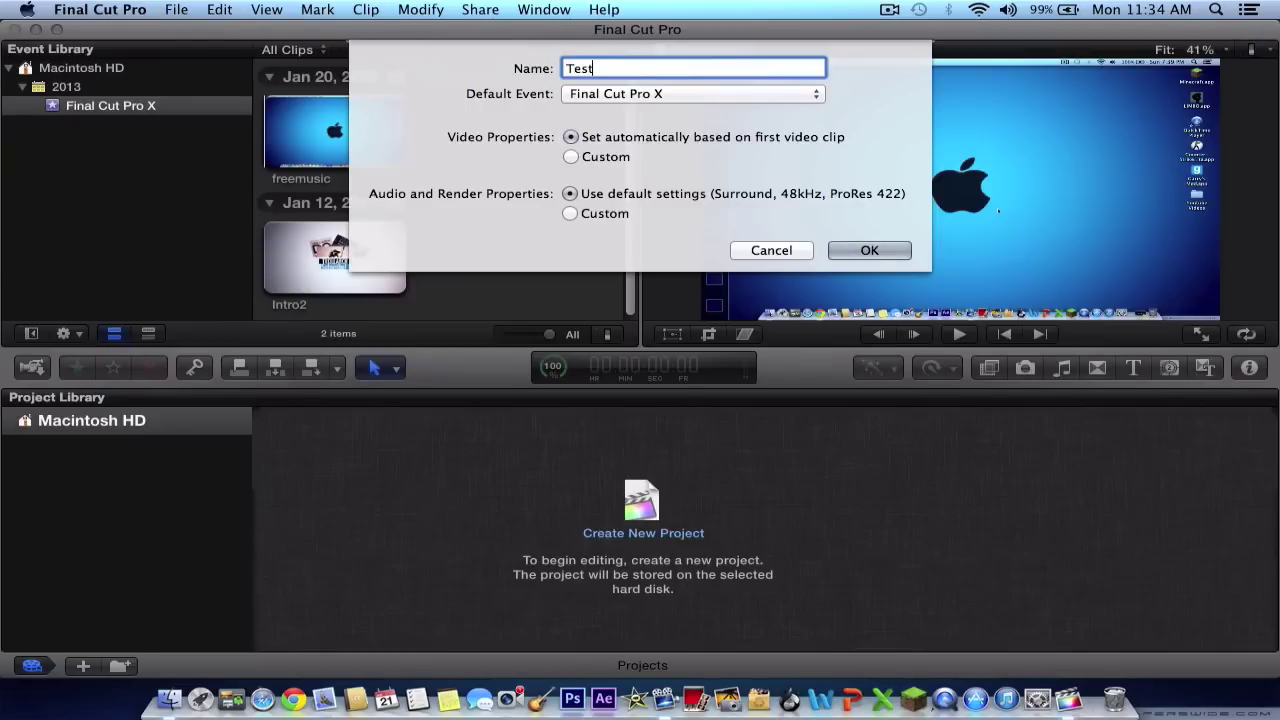
pyautogui.click(870, 251)
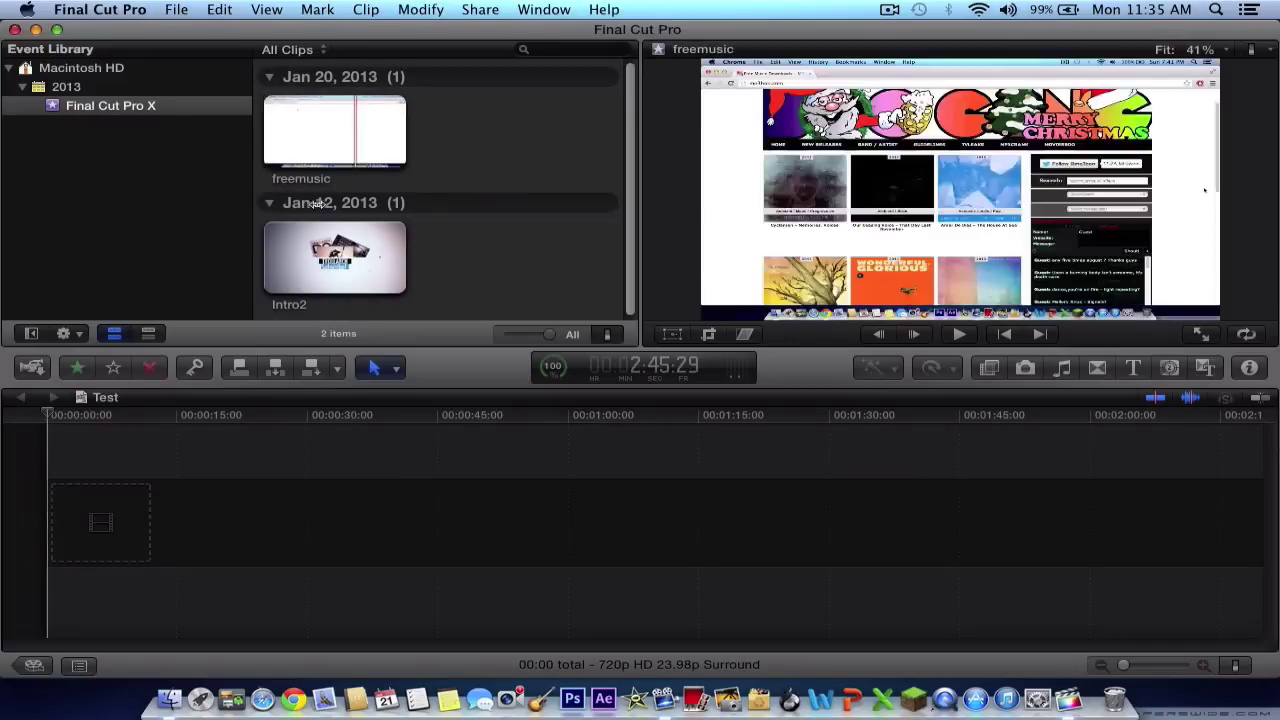
# - Select the entire freemusic clip and drop it at the start of the Test timeline
pyautogui.moveTo(350, 130); pyautogui.dragTo(268, 130)
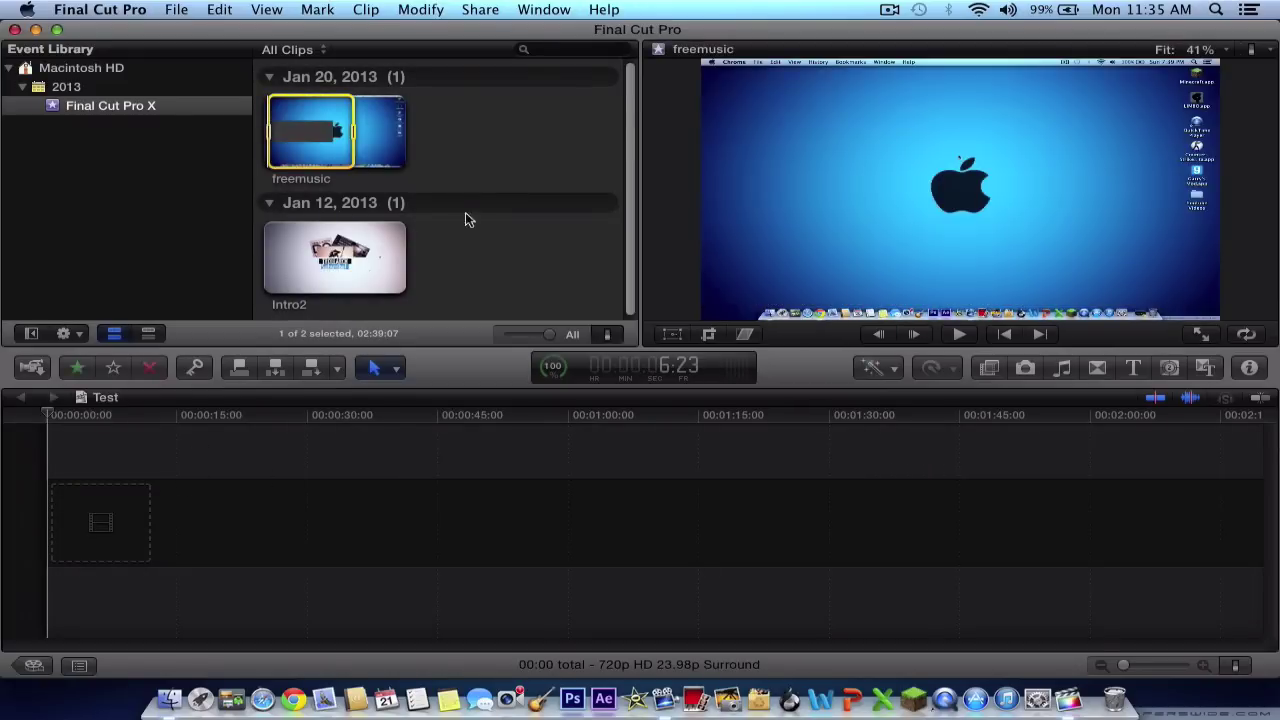
pyautogui.click(440, 142)
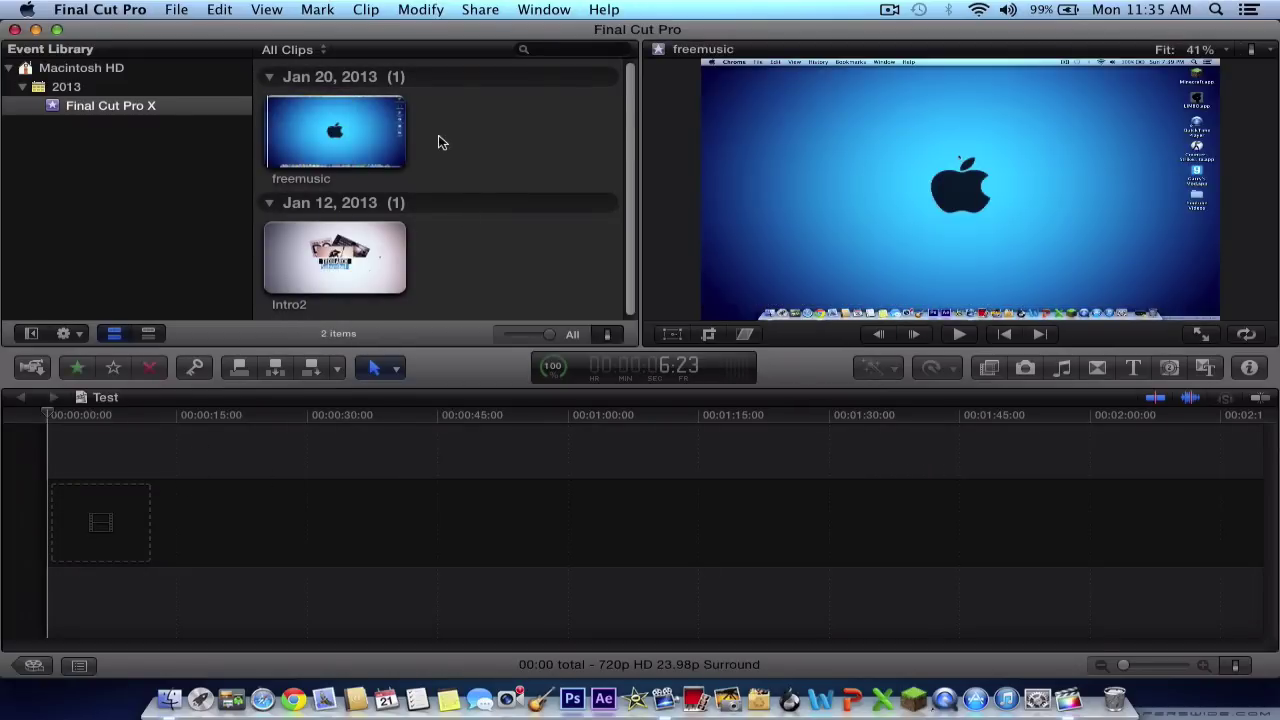
pyautogui.click(360, 130)
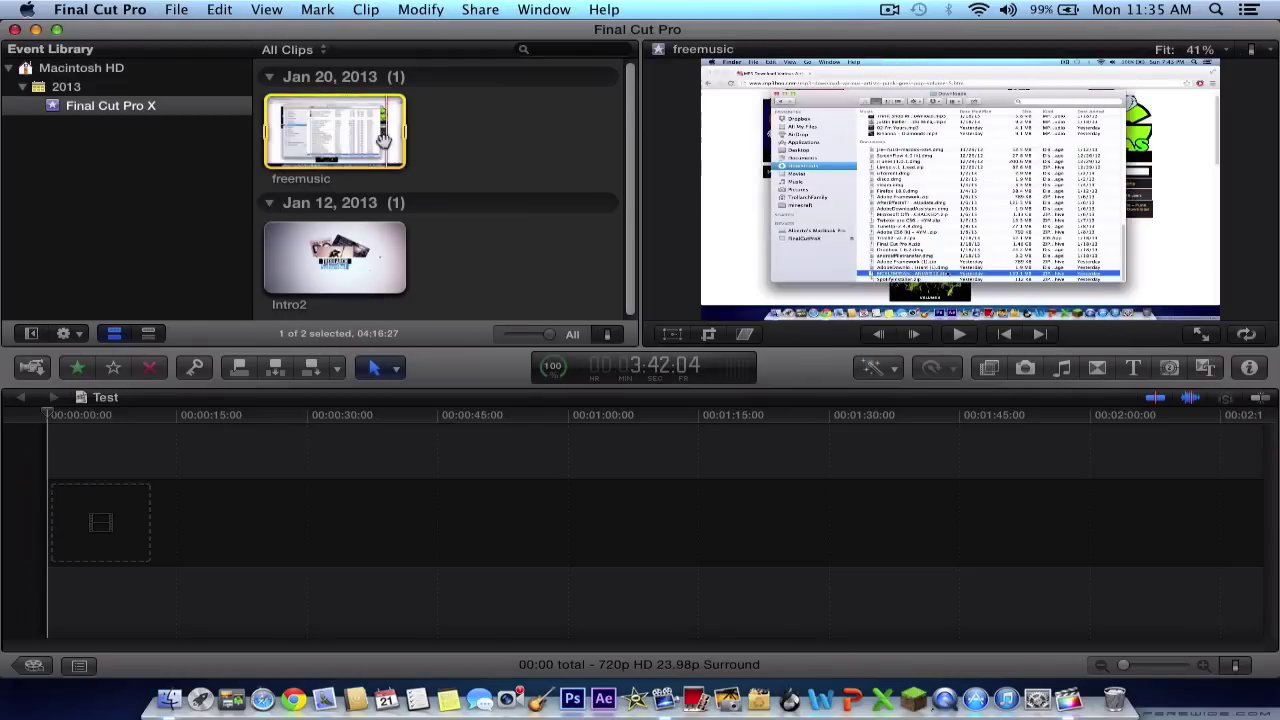
pyautogui.moveTo(383, 140); pyautogui.dragTo(114, 512)
pyautogui.click(117, 500)
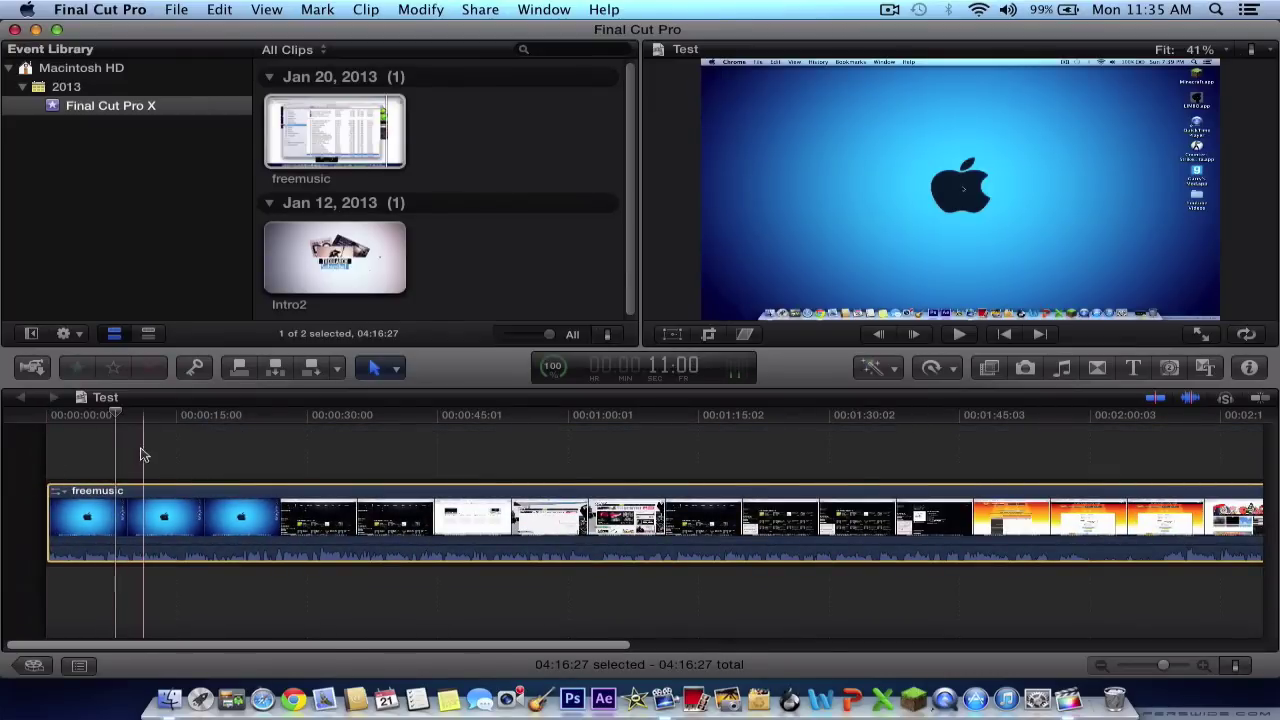
# - Open Audio Enhancements from the freemusic clip's effects badge in the timeline
pyautogui.click(60, 492)
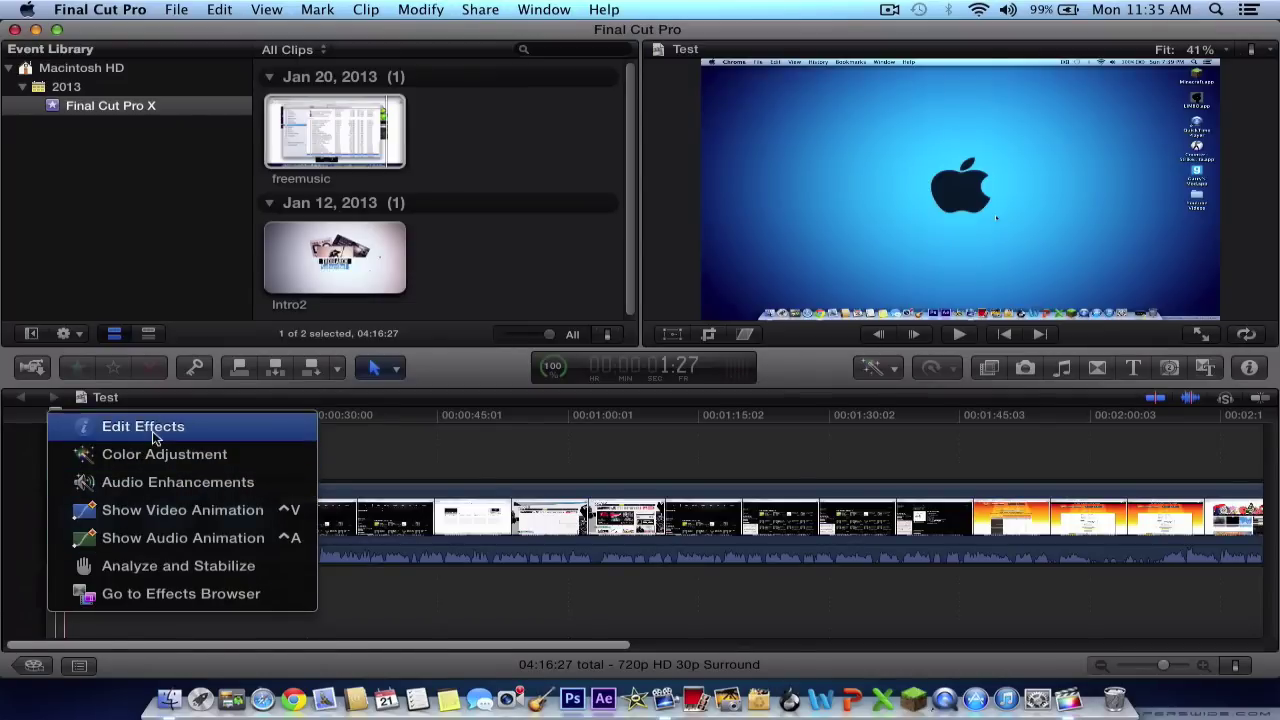
pyautogui.click(460, 452)
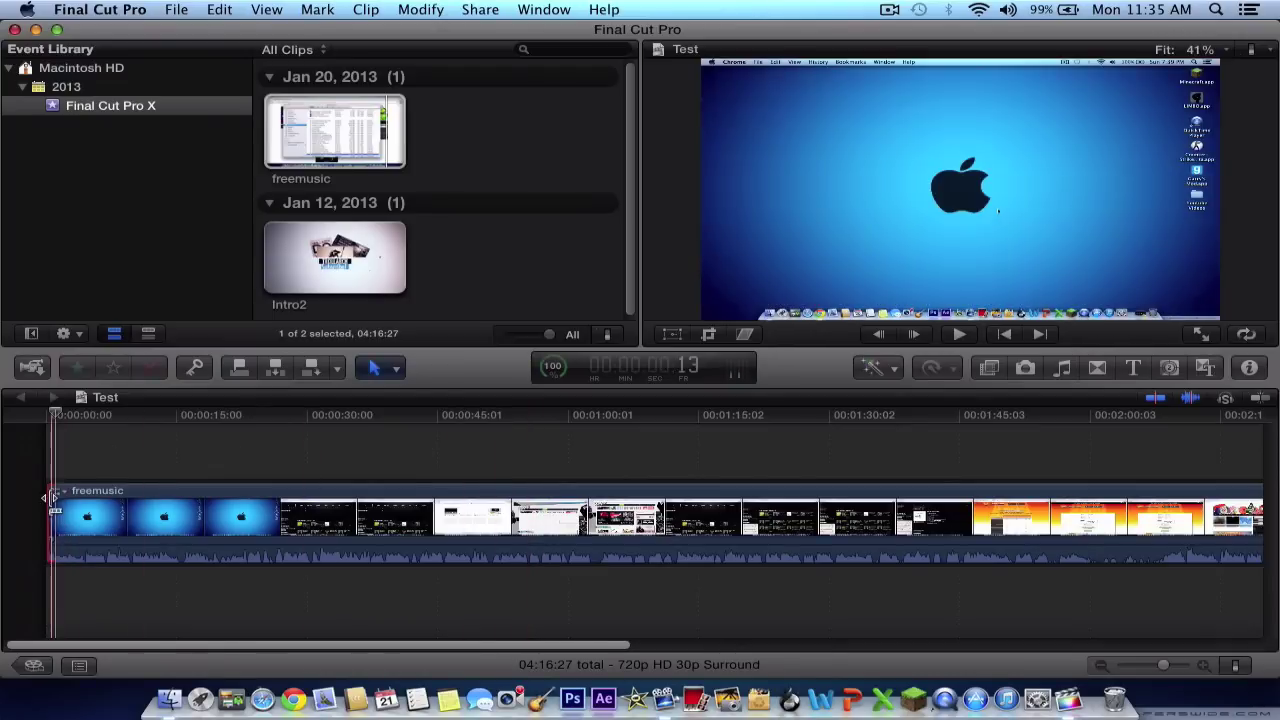
pyautogui.click(57, 492)
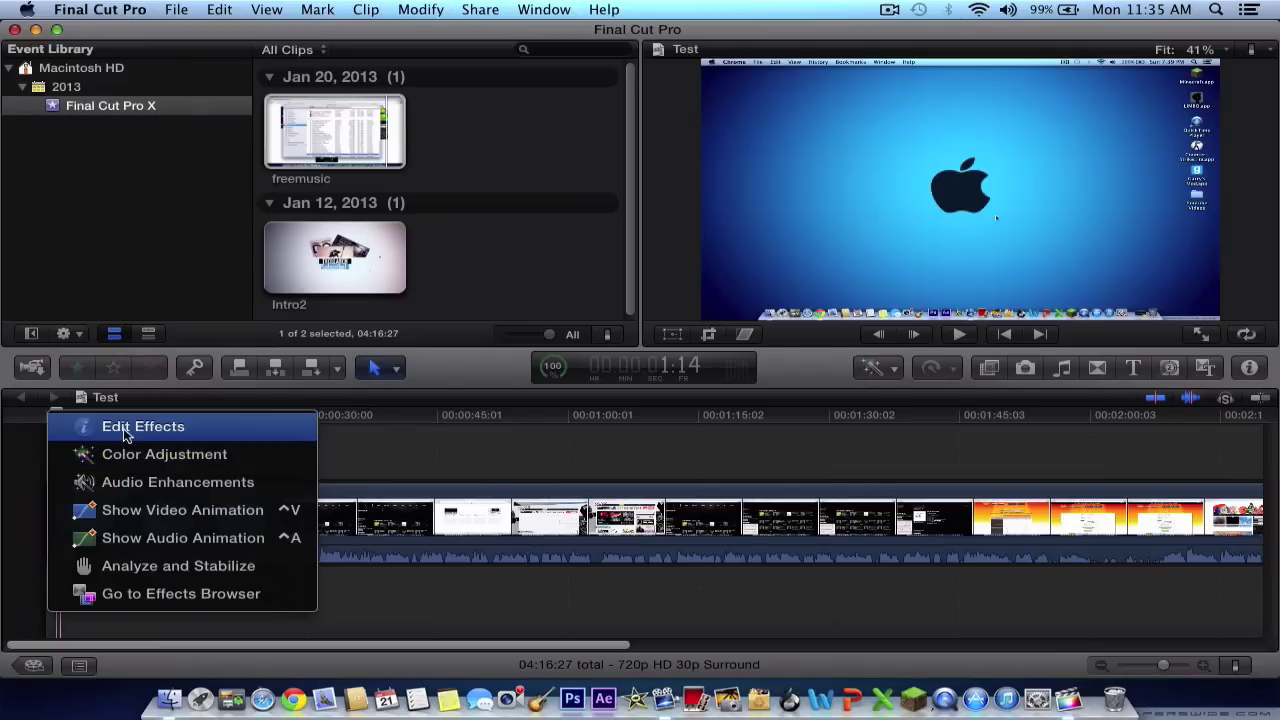
pyautogui.click(137, 478)
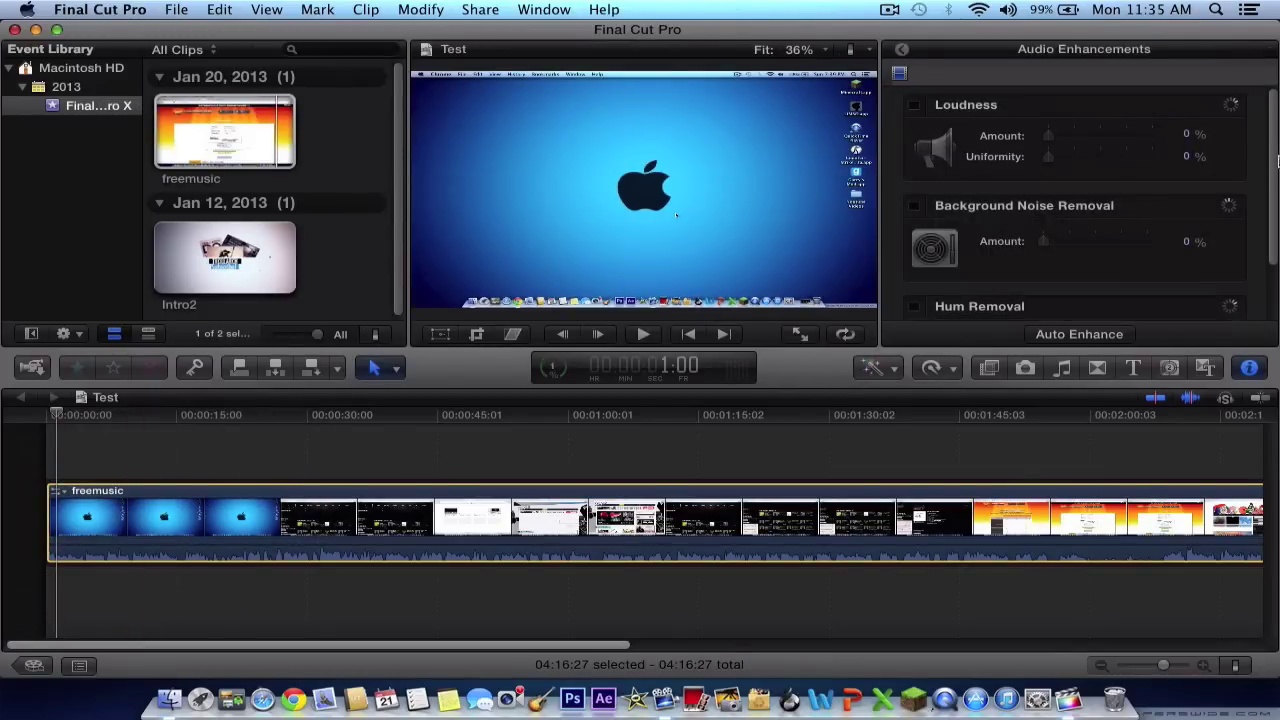
pyautogui.scroll(-2, 1150, 190)
pyautogui.scroll(2, 1200, 145)
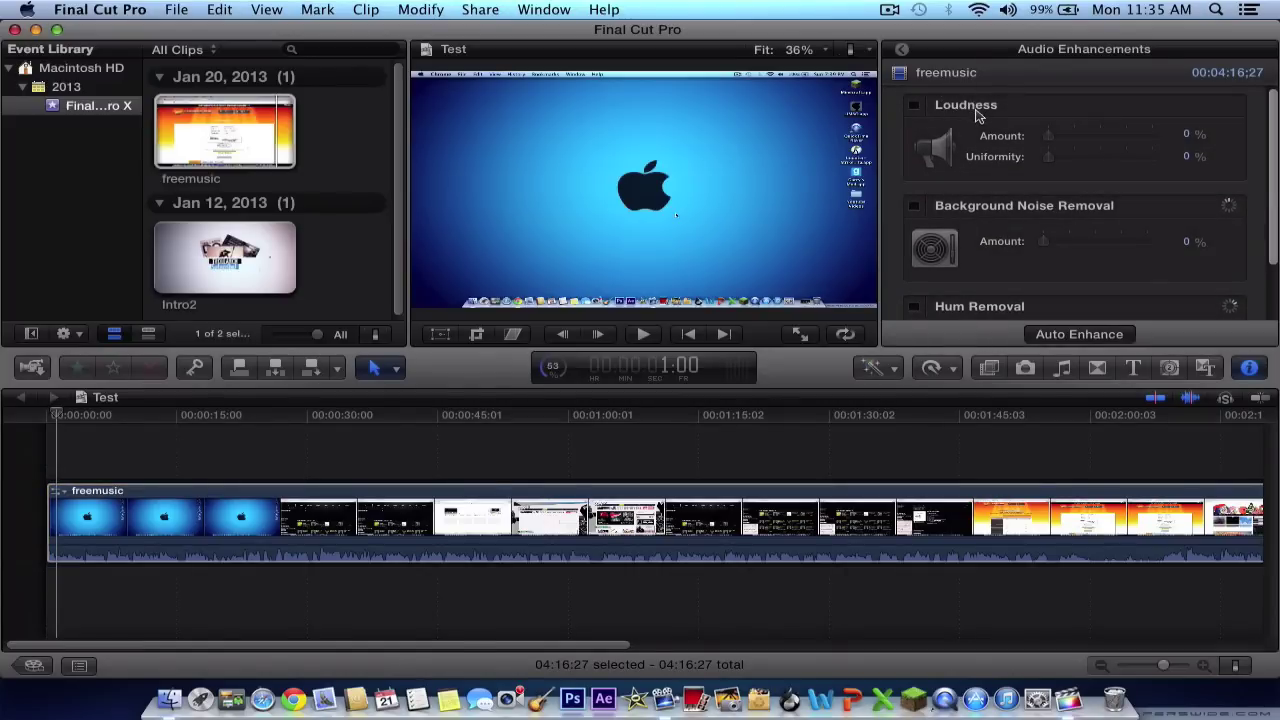
pyautogui.moveTo(1274, 212); pyautogui.dragTo(1275, 270)
pyautogui.scroll(3, 965, 125)
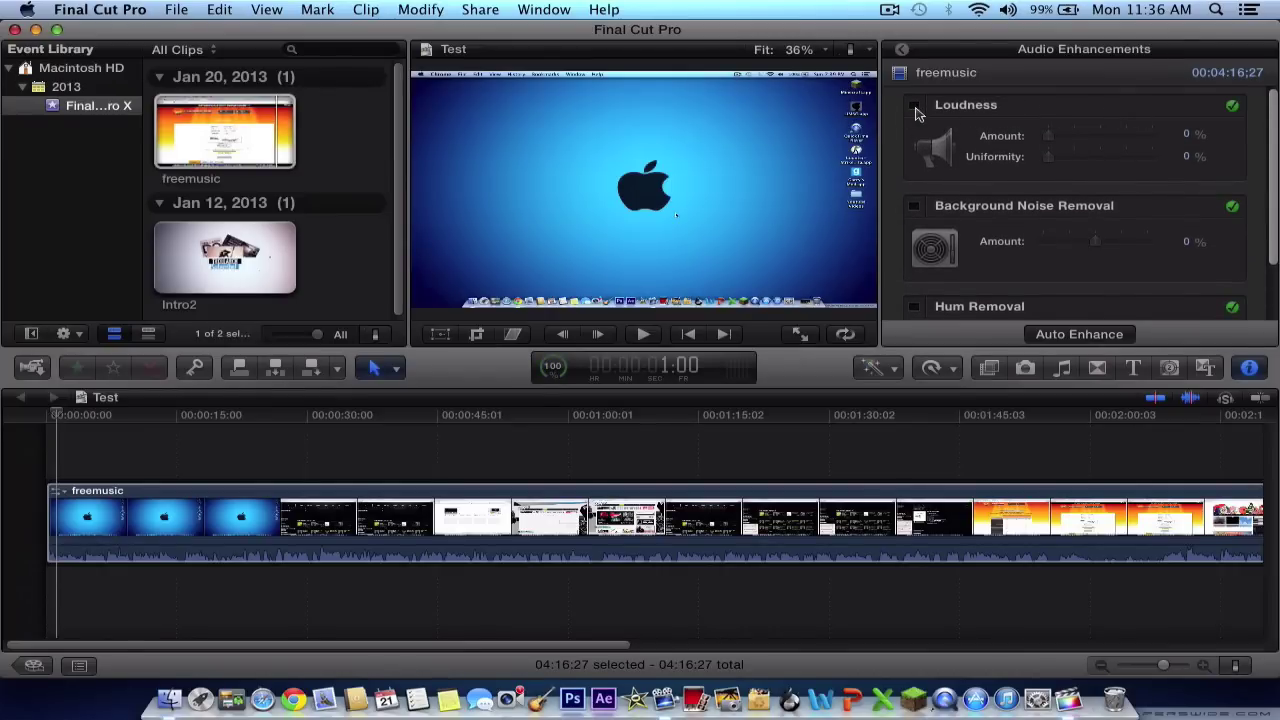
pyautogui.click(914, 105)
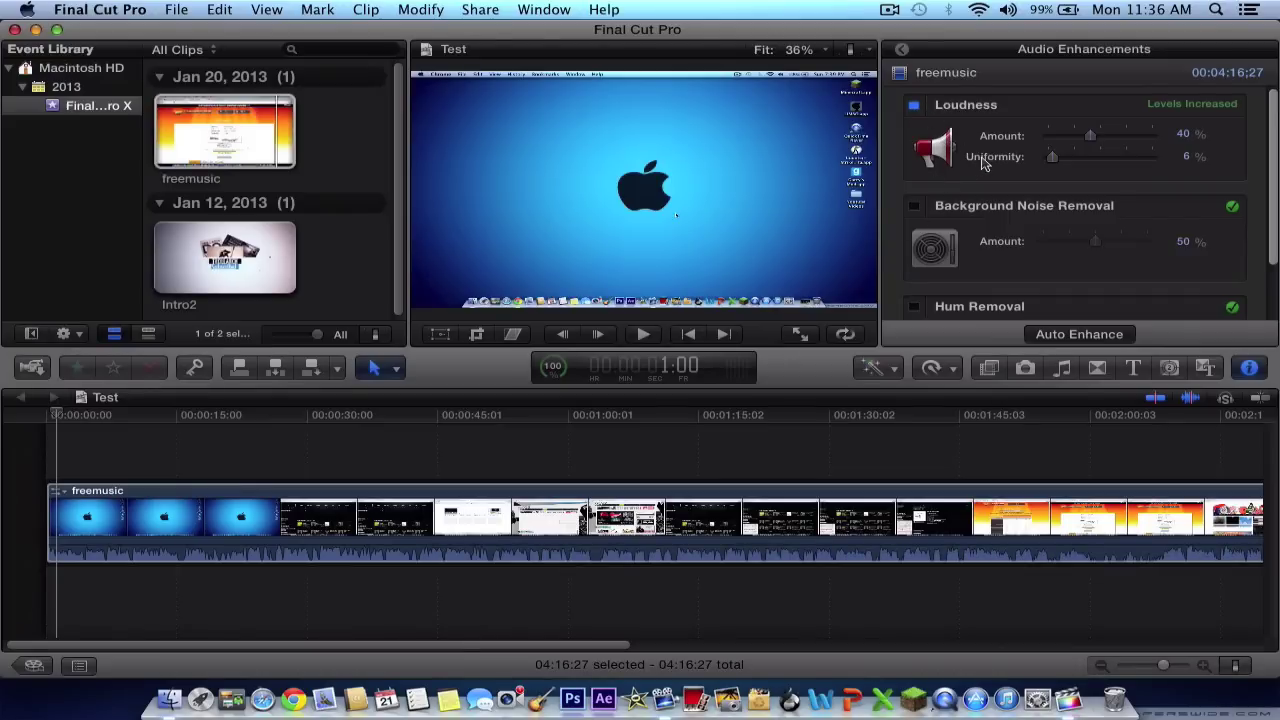
pyautogui.moveTo(1090, 136); pyautogui.dragTo(1066, 160)
pyautogui.click(913, 104)
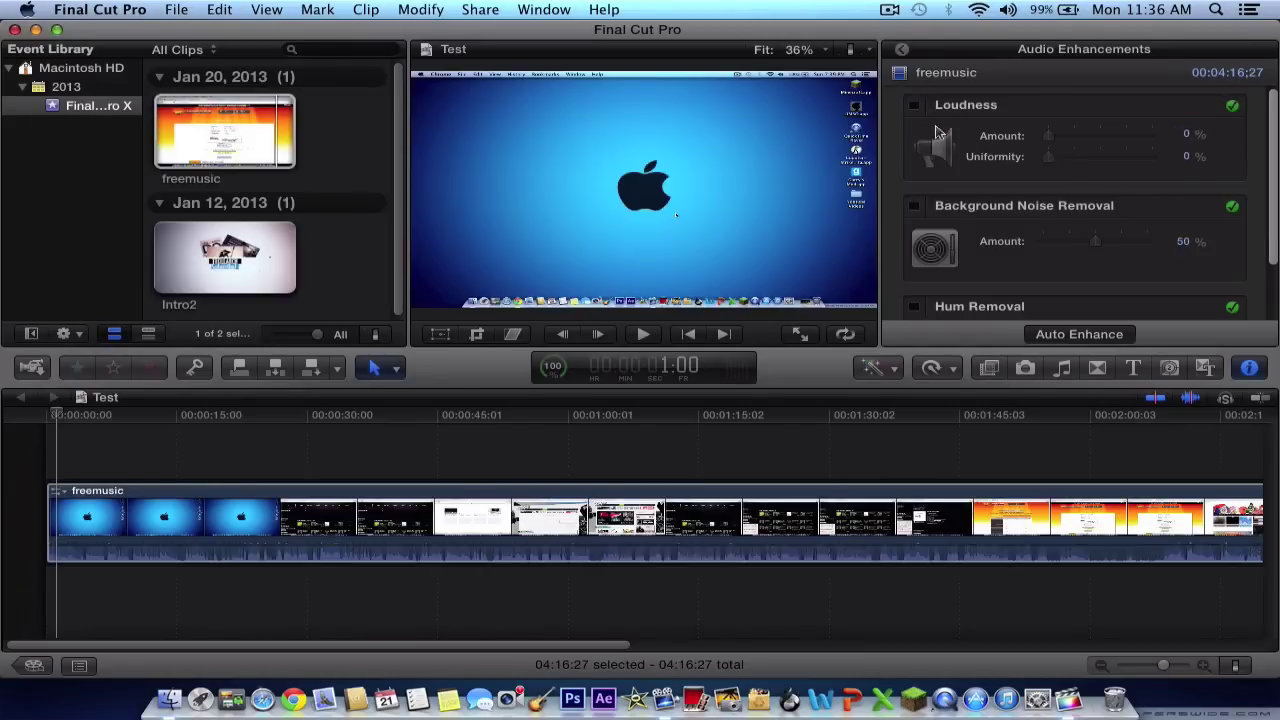
# - Return to the clip's video inspector and turn on Transform's on-screen controls
pyautogui.click(902, 54)
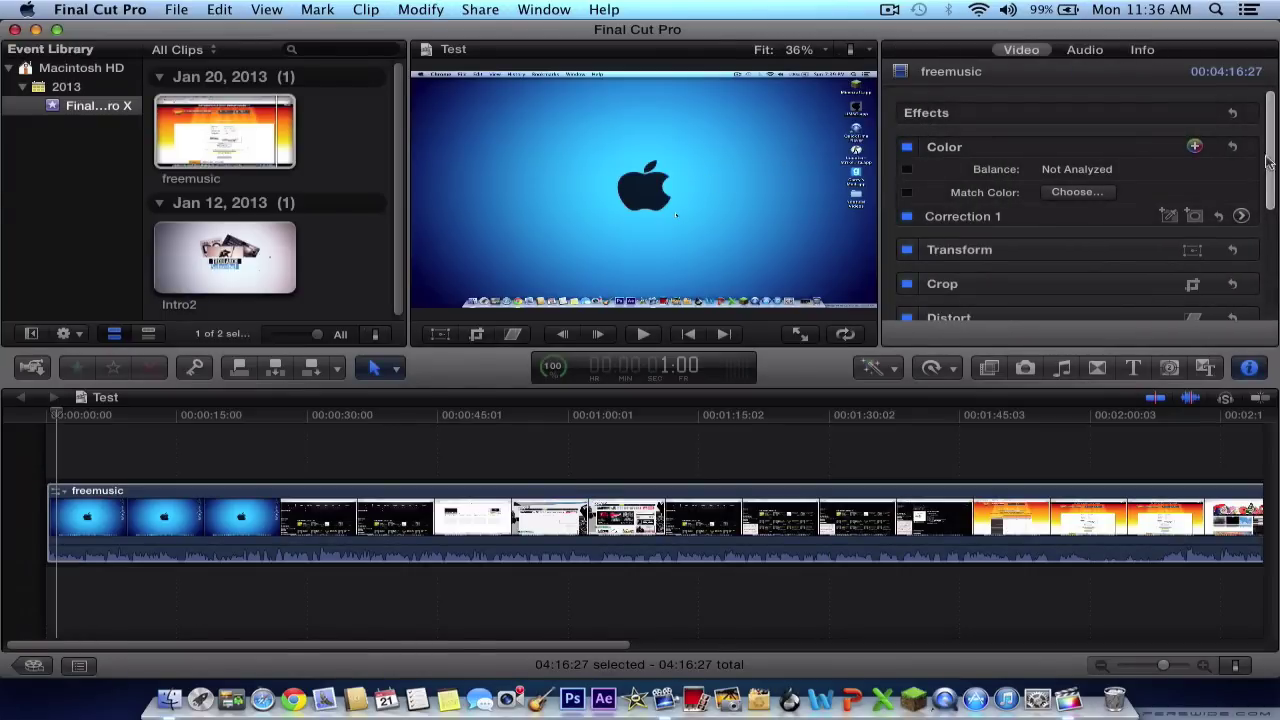
pyautogui.moveTo(1267, 163); pyautogui.dragTo(1272, 199)
pyautogui.scroll(-5, 1163, 157)
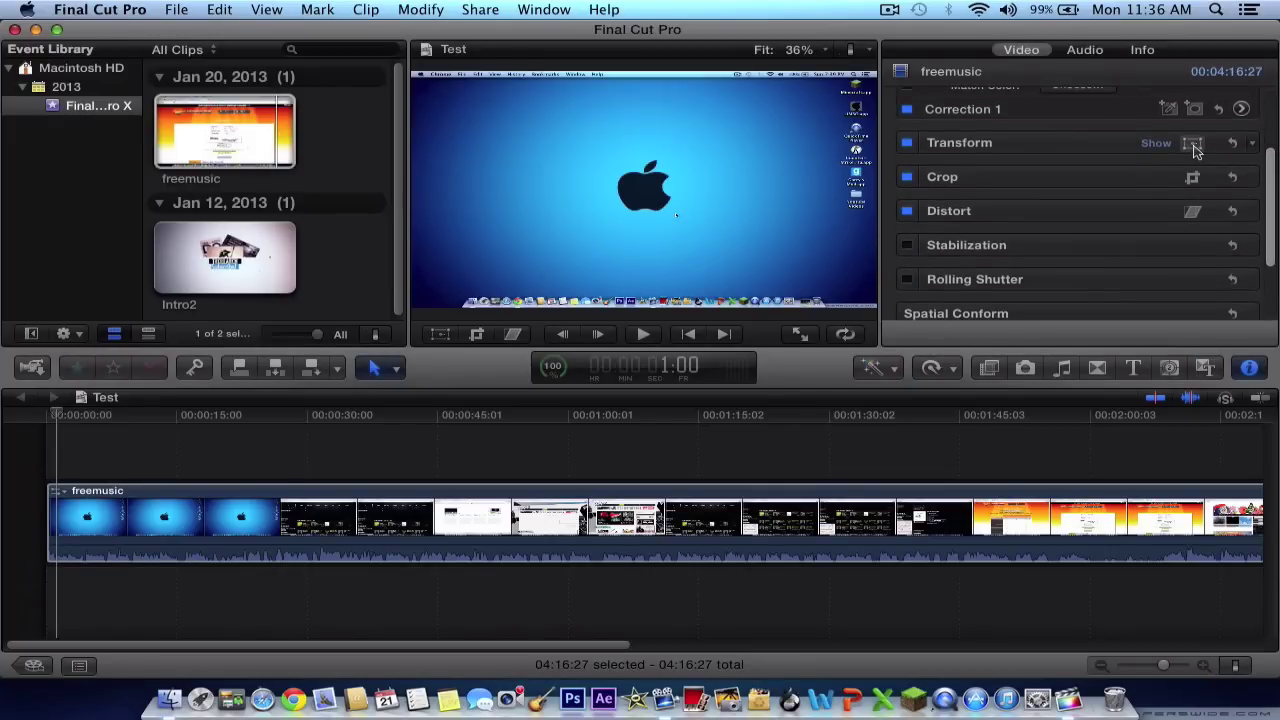
pyautogui.click(1193, 145)
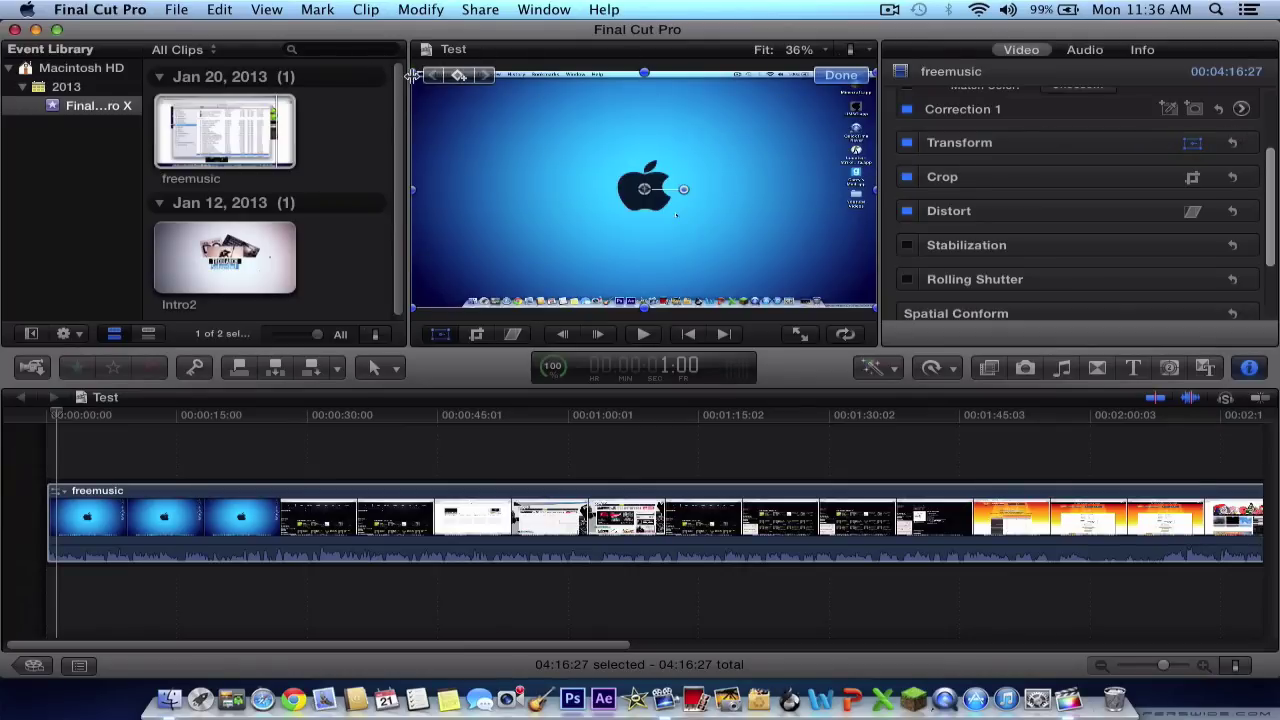
# - Toggle the transform handles off and on, resize the image to 46%, and pick Crop
pyautogui.click(442, 336)
pyautogui.click(442, 336)
pyautogui.moveTo(413, 74)
pyautogui.mouseDown()
pyautogui.moveTo(565, 160)
pyautogui.moveTo(625, 170)
pyautogui.moveTo(440, 68)
pyautogui.moveTo(485, 95)
pyautogui.moveTo(413, 74)
pyautogui.mouseUp()
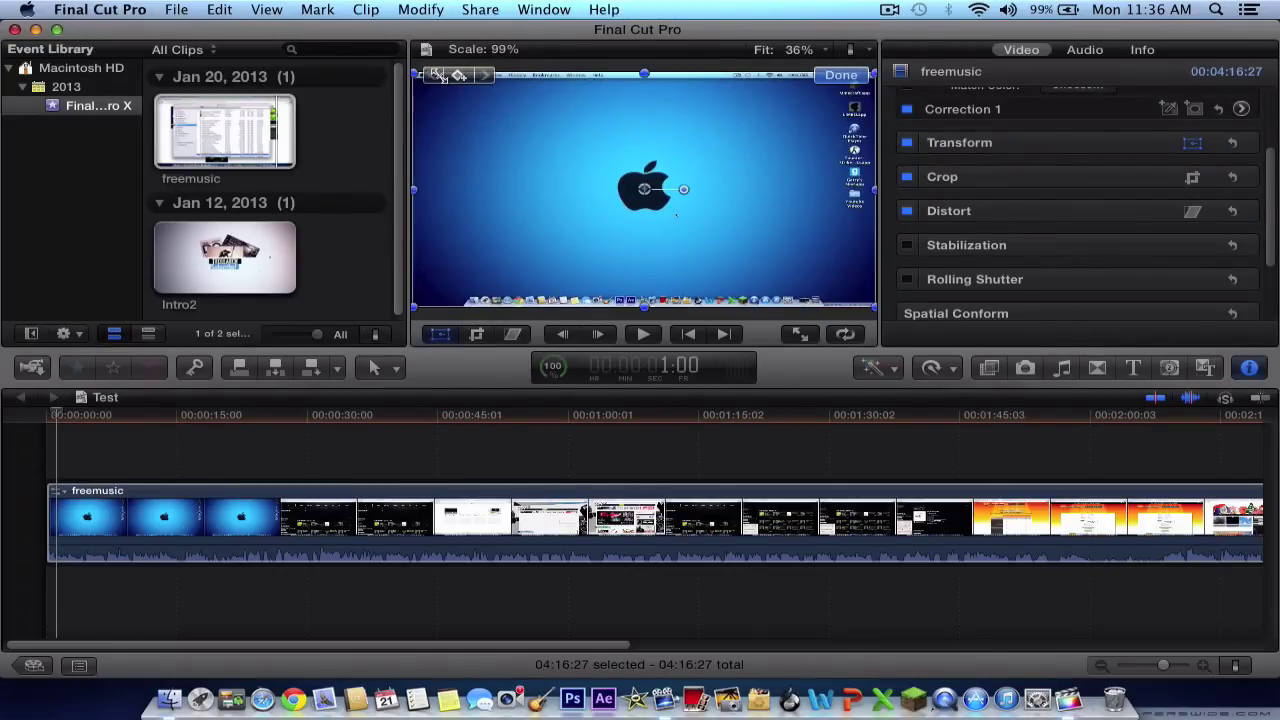
pyautogui.click(476, 334)
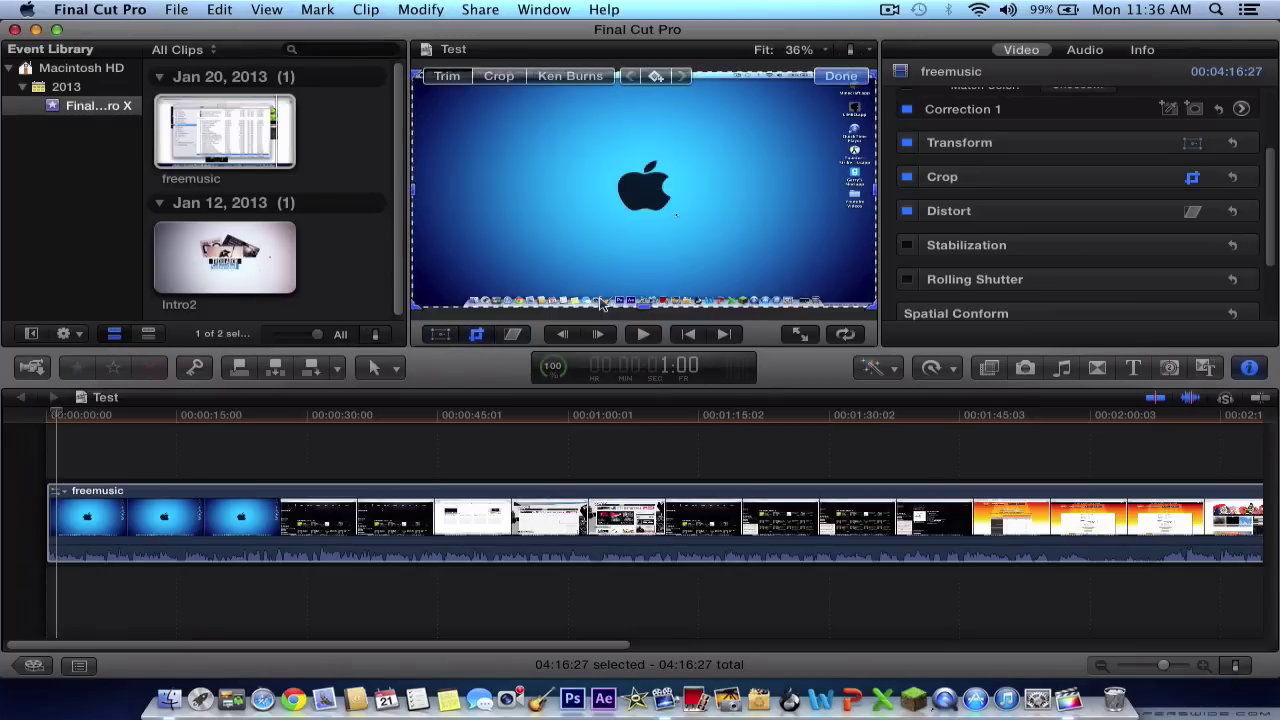
# - Crop the picture from its bottom edge, then distort it by dragging corner and edge handles
pyautogui.moveTo(645, 310); pyautogui.dragTo(666, 334)
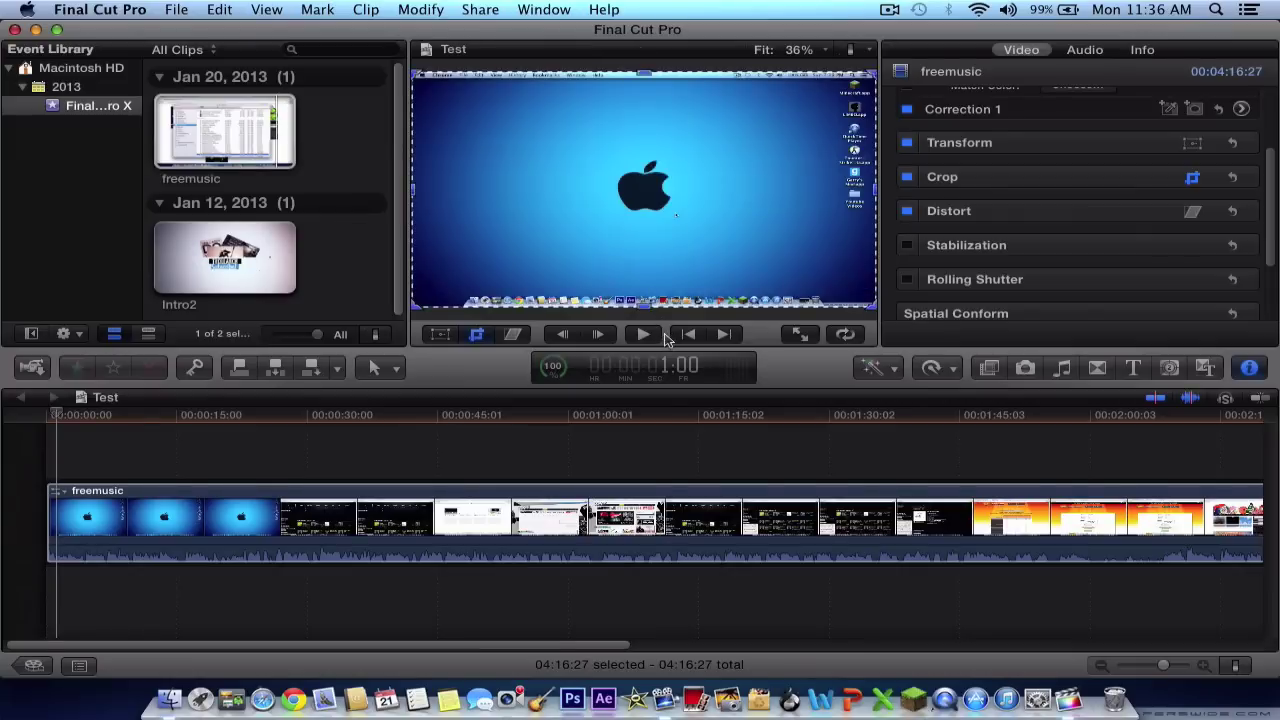
pyautogui.click(513, 334)
pyautogui.moveTo(416, 192); pyautogui.dragTo(700, 170)
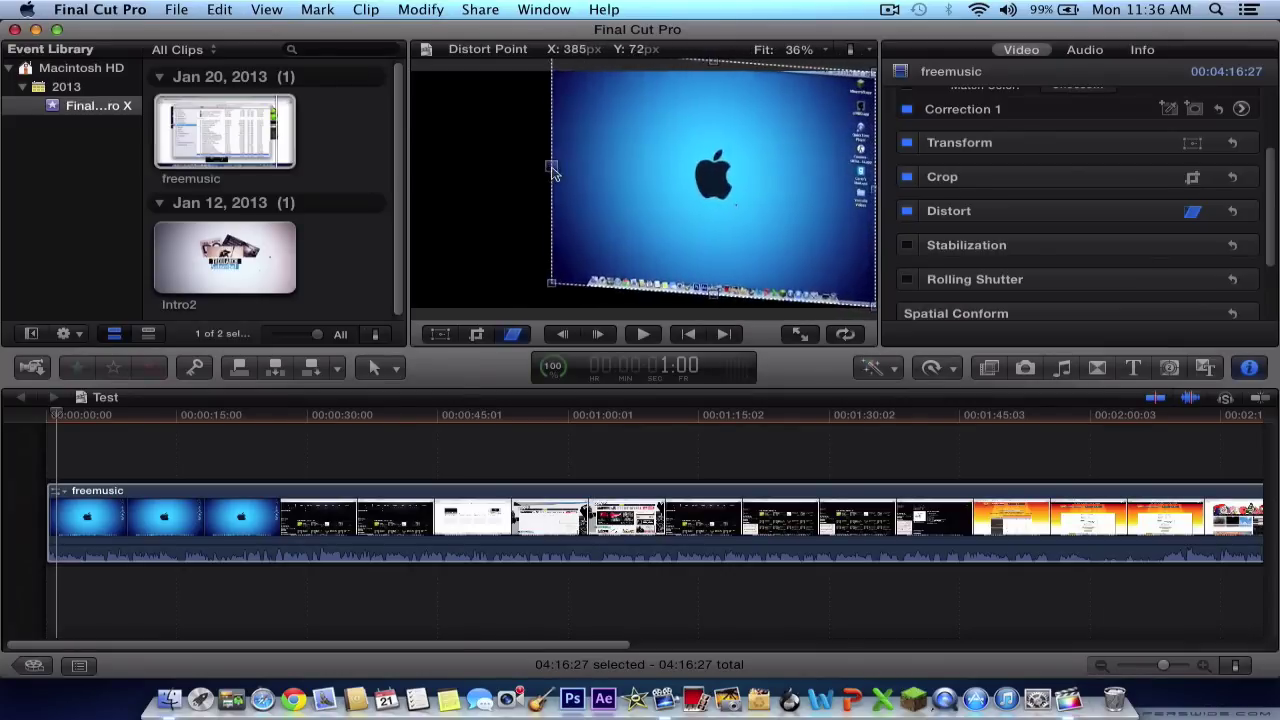
pyautogui.moveTo(553, 170); pyautogui.dragTo(416, 197)
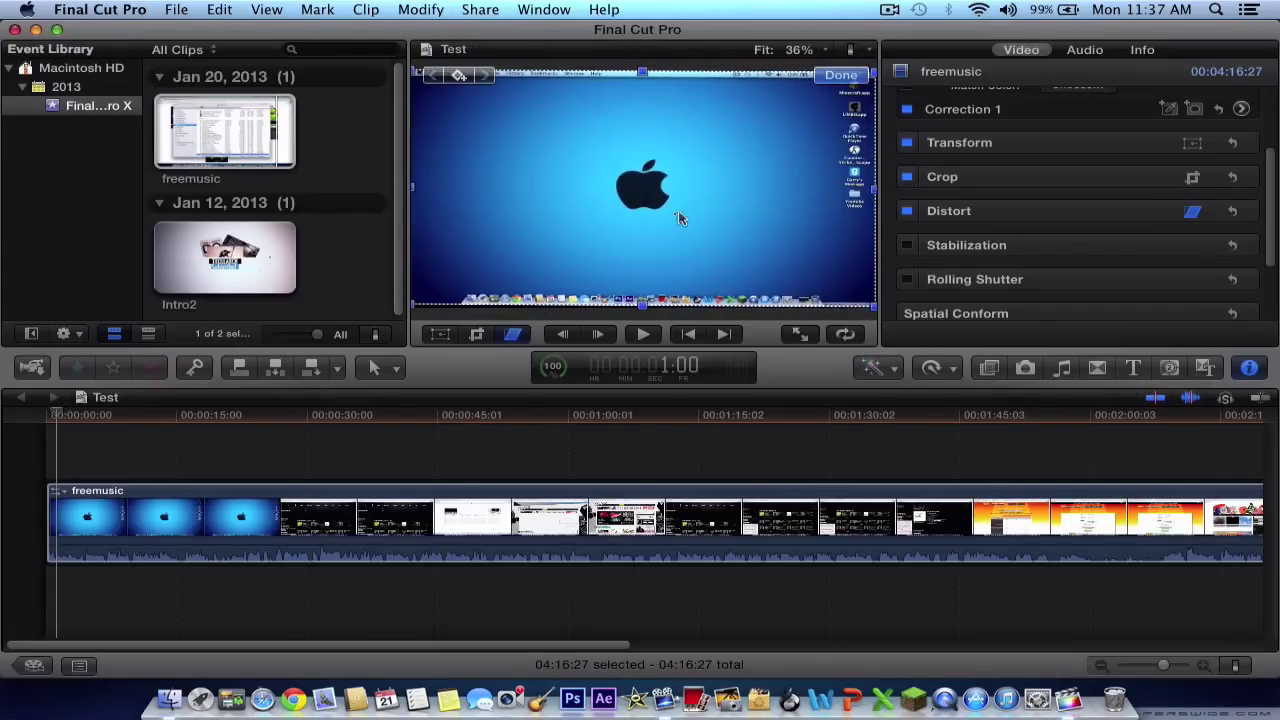
pyautogui.moveTo(877, 192)
pyautogui.mouseDown()
pyautogui.moveTo(813, 220)
pyautogui.moveTo(782, 276)
pyautogui.moveTo(872, 240)
pyautogui.moveTo(877, 191)
pyautogui.mouseUp()
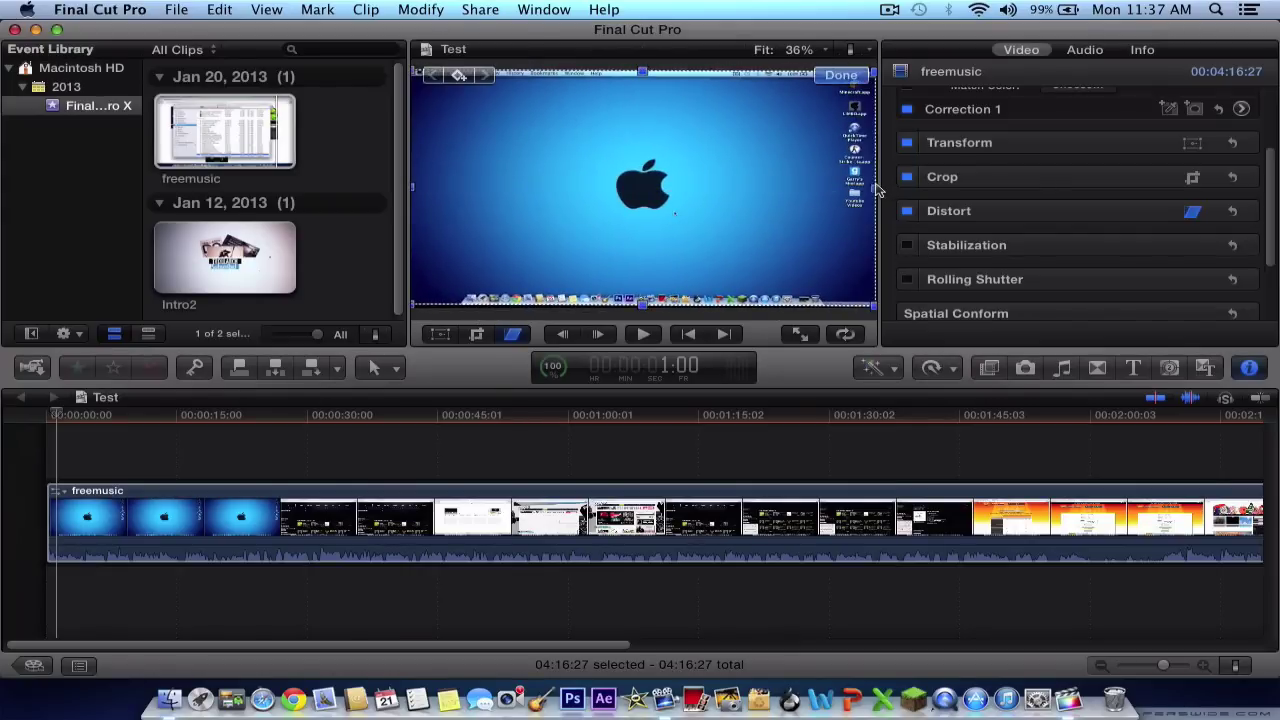
pyautogui.click(841, 78)
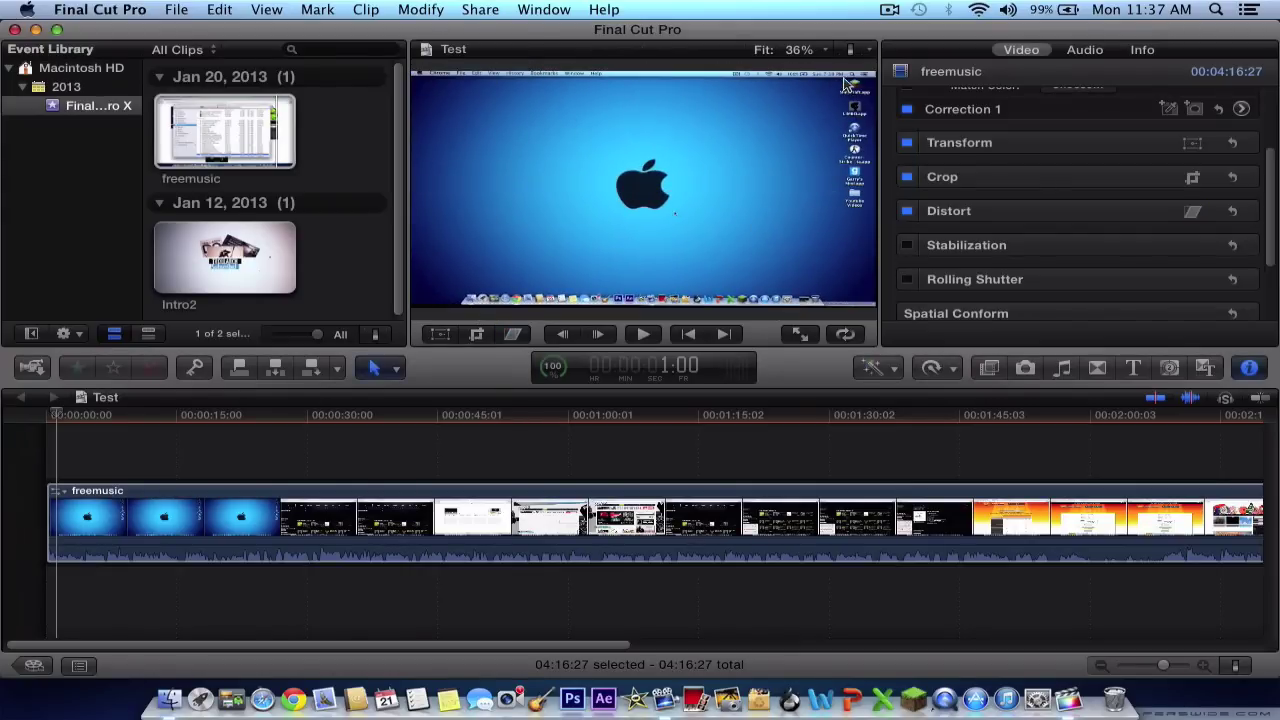
# - Close the Inspector panel and preview the freemusic source clip from the Event Browser
pyautogui.click(1250, 368)
pyautogui.click(1250, 368)
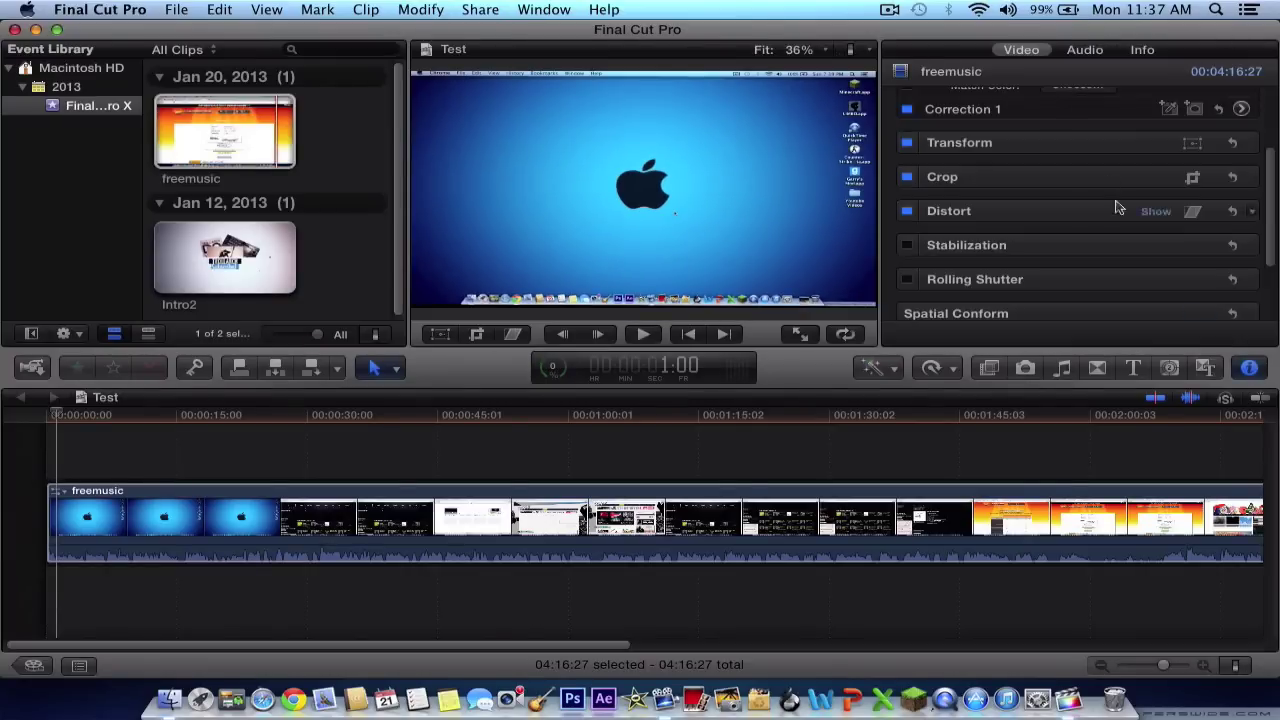
pyautogui.click(1100, 520)
pyautogui.click(1250, 368)
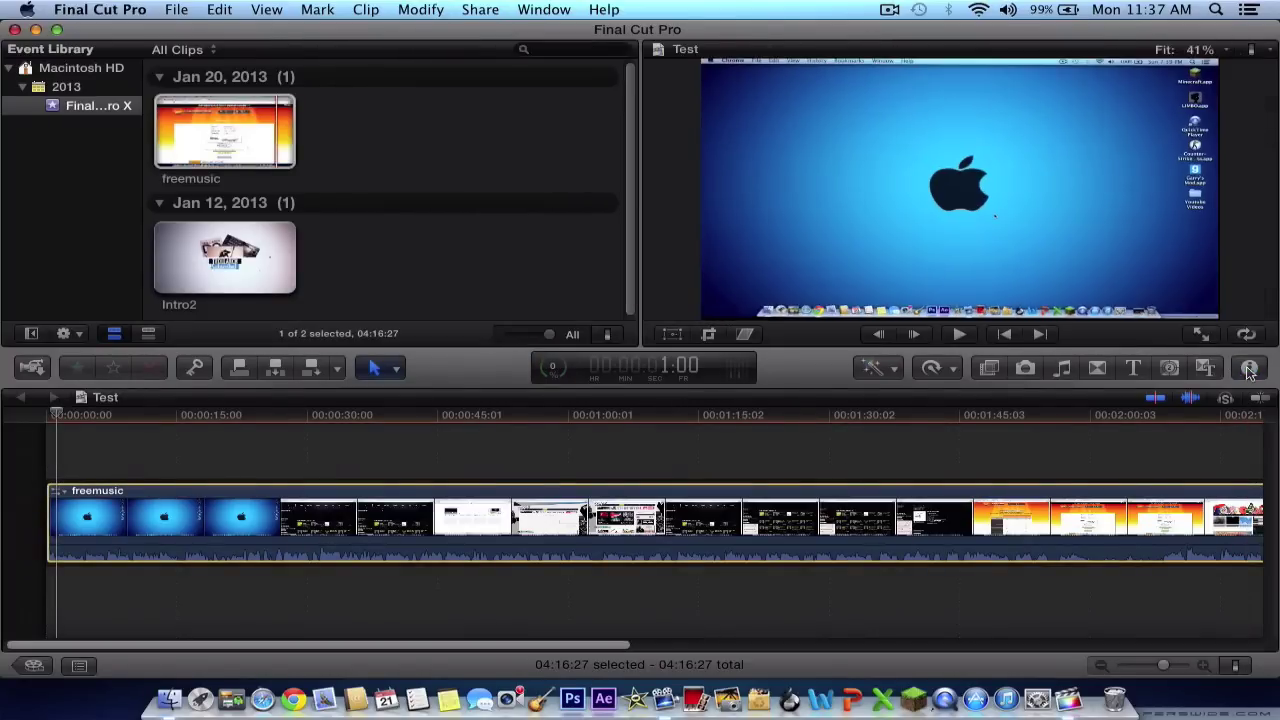
pyautogui.click(1250, 368)
pyautogui.click(1250, 368)
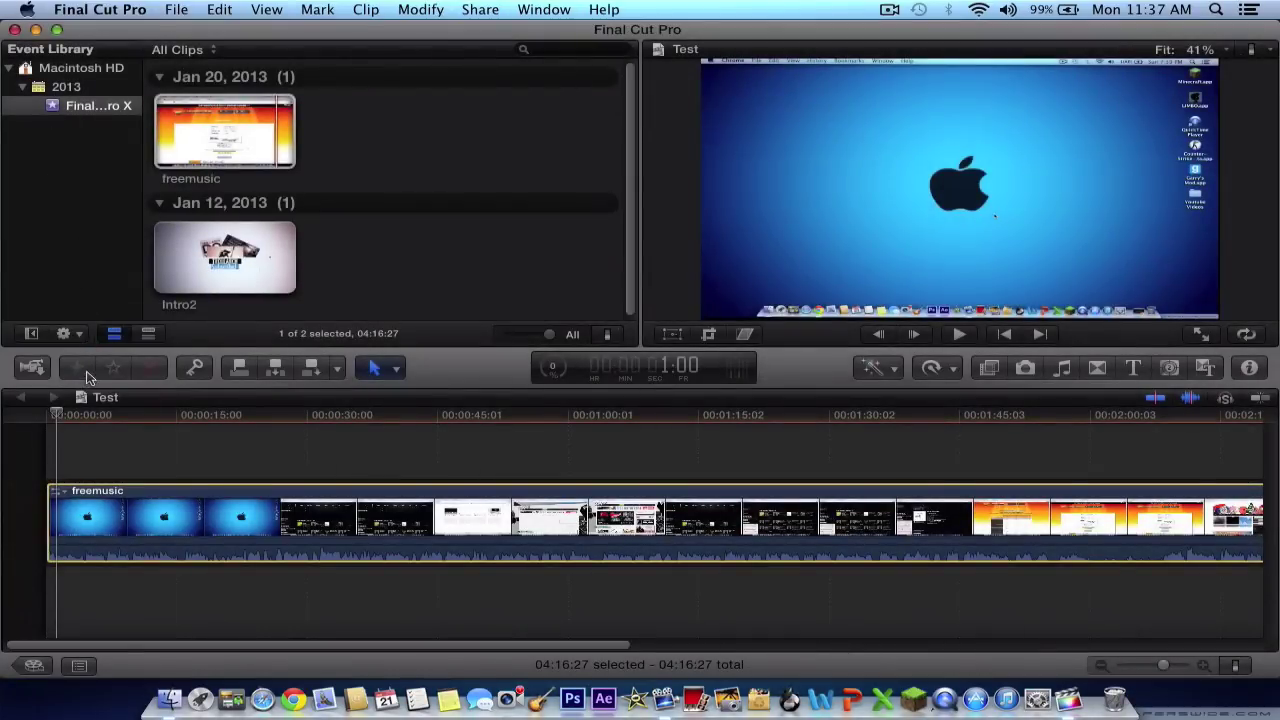
pyautogui.click(220, 105)
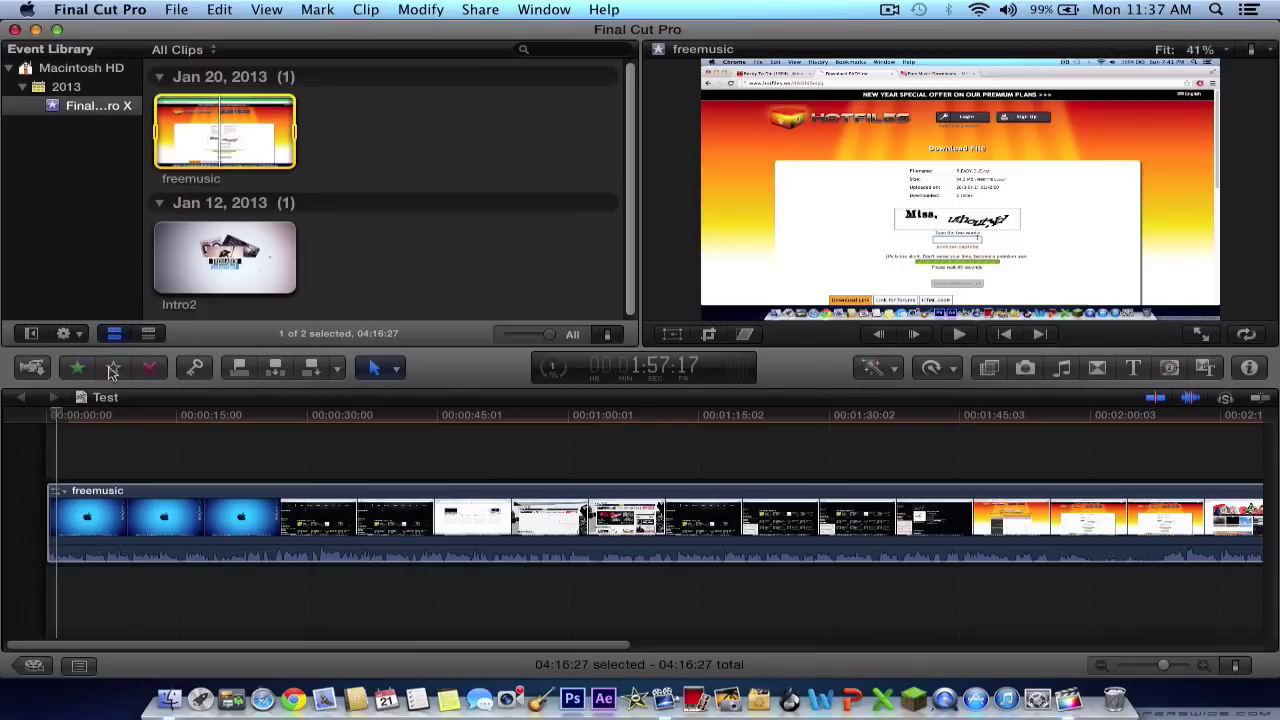
# - Dismiss the Keywords HUD, then connect Intro2 above the start of freemusic
pyautogui.click(197, 369)
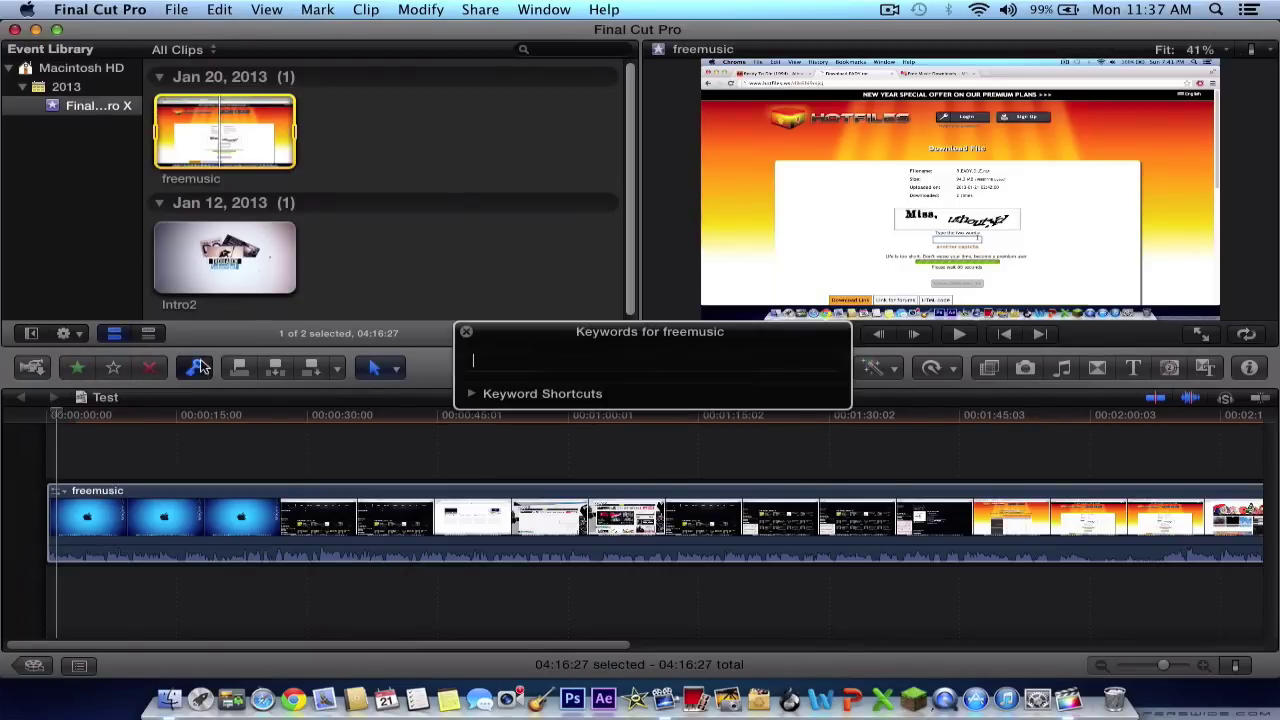
pyautogui.moveTo(506, 333); pyautogui.dragTo(512, 352)
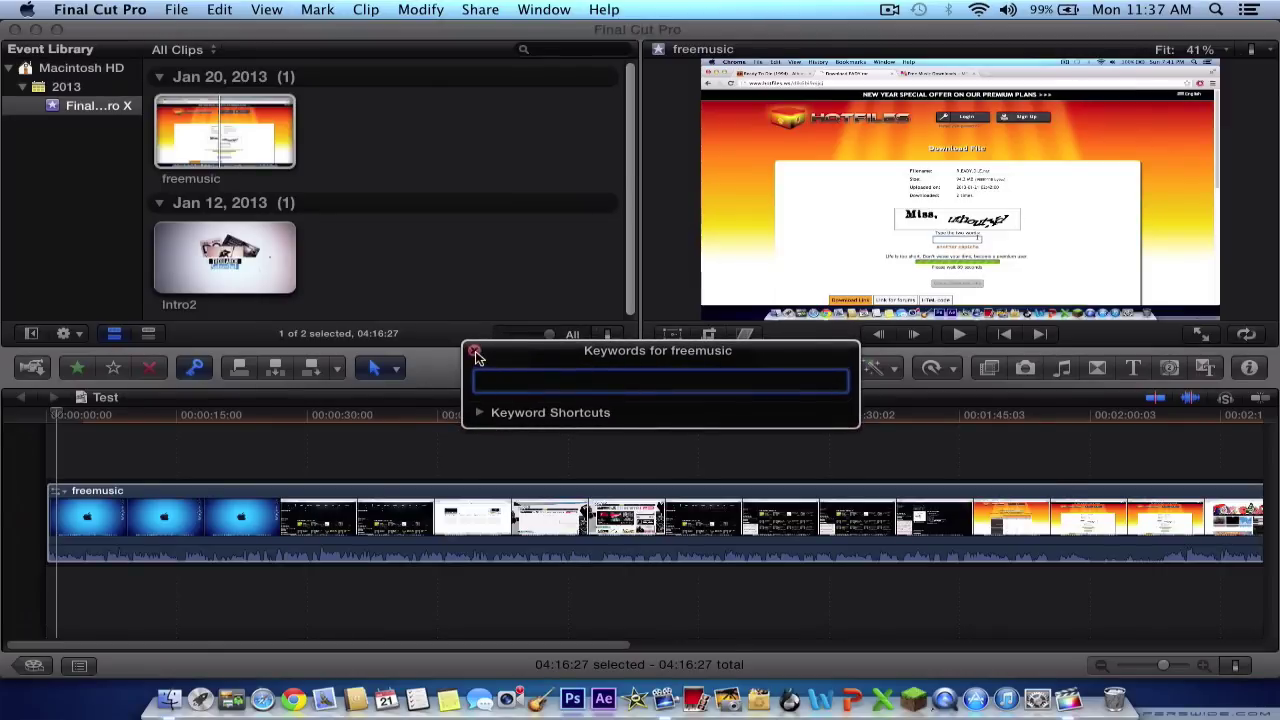
pyautogui.click(475, 355)
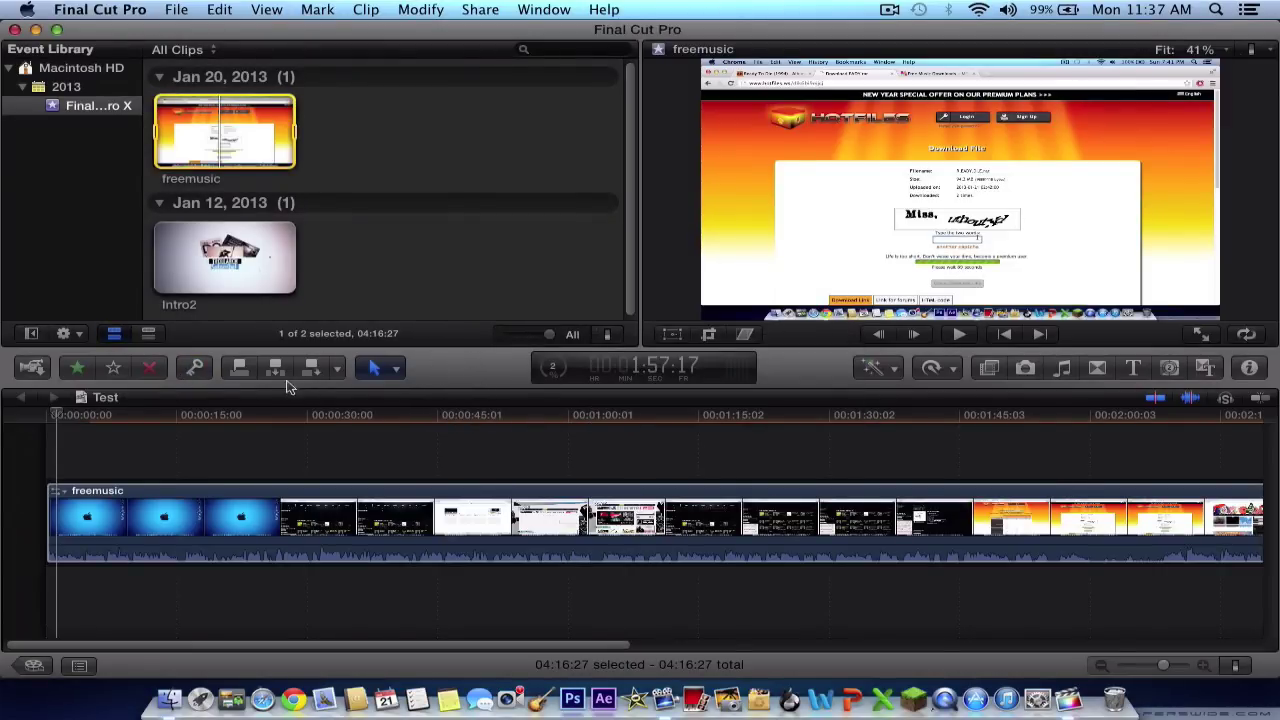
pyautogui.click(233, 280)
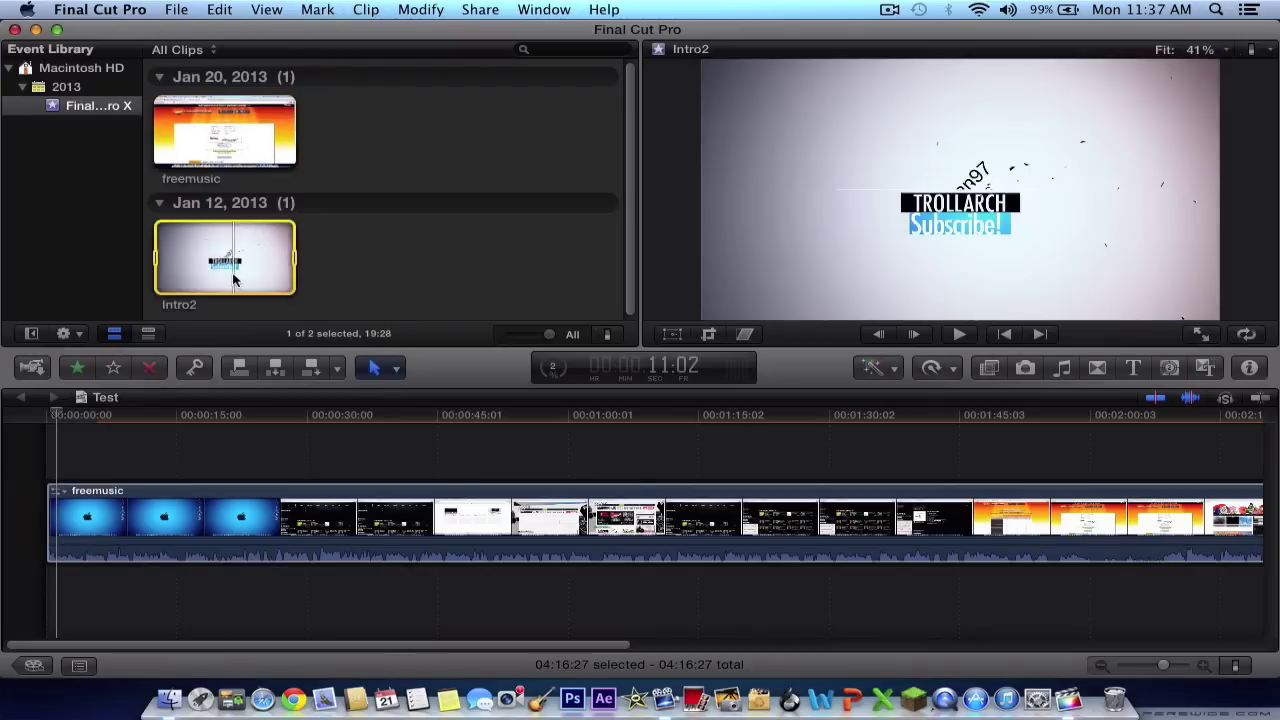
pyautogui.click(239, 368)
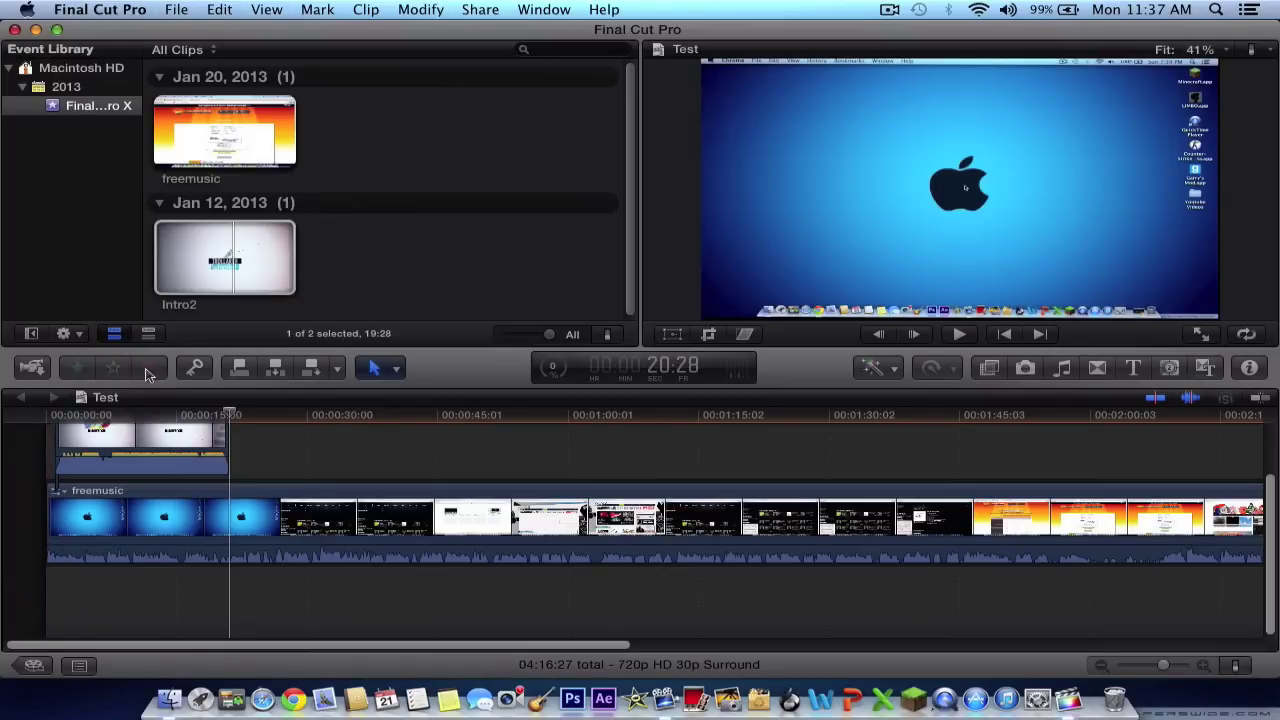
# - Delete the connected Intro2, then try and undo Insert and Append edits of Intro2
pyautogui.click(152, 436)
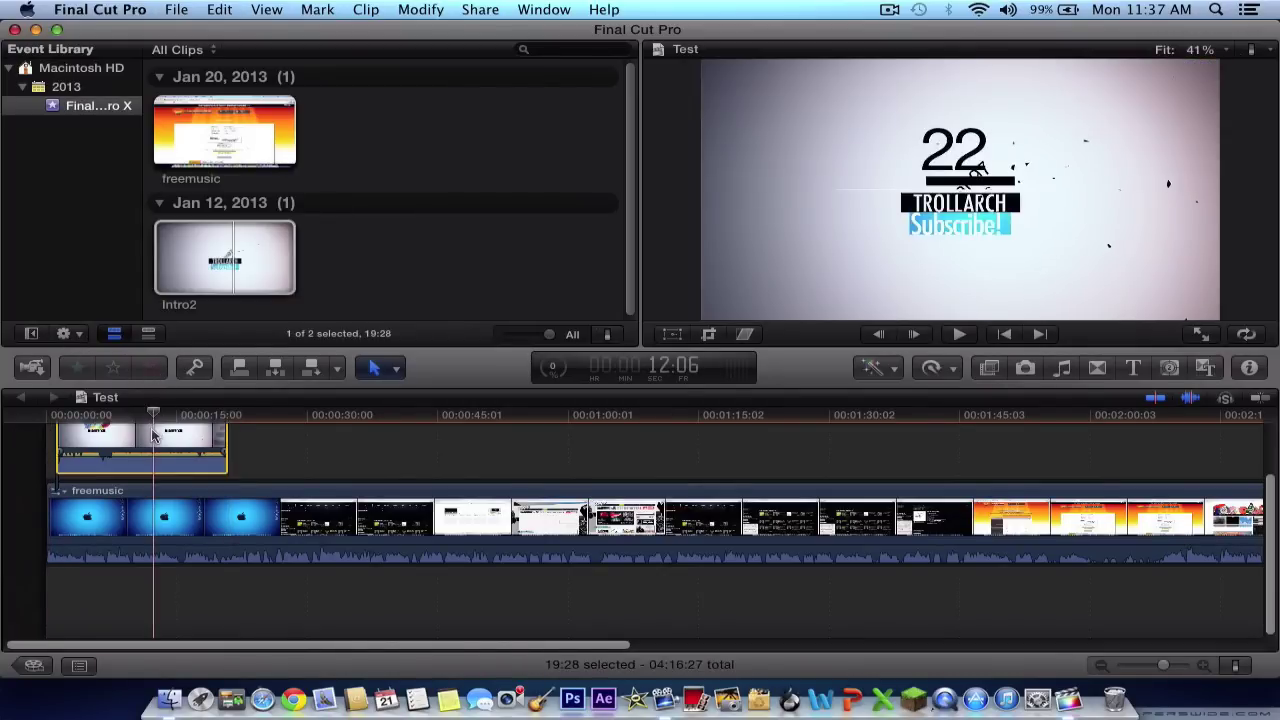
pyautogui.press('Delete')
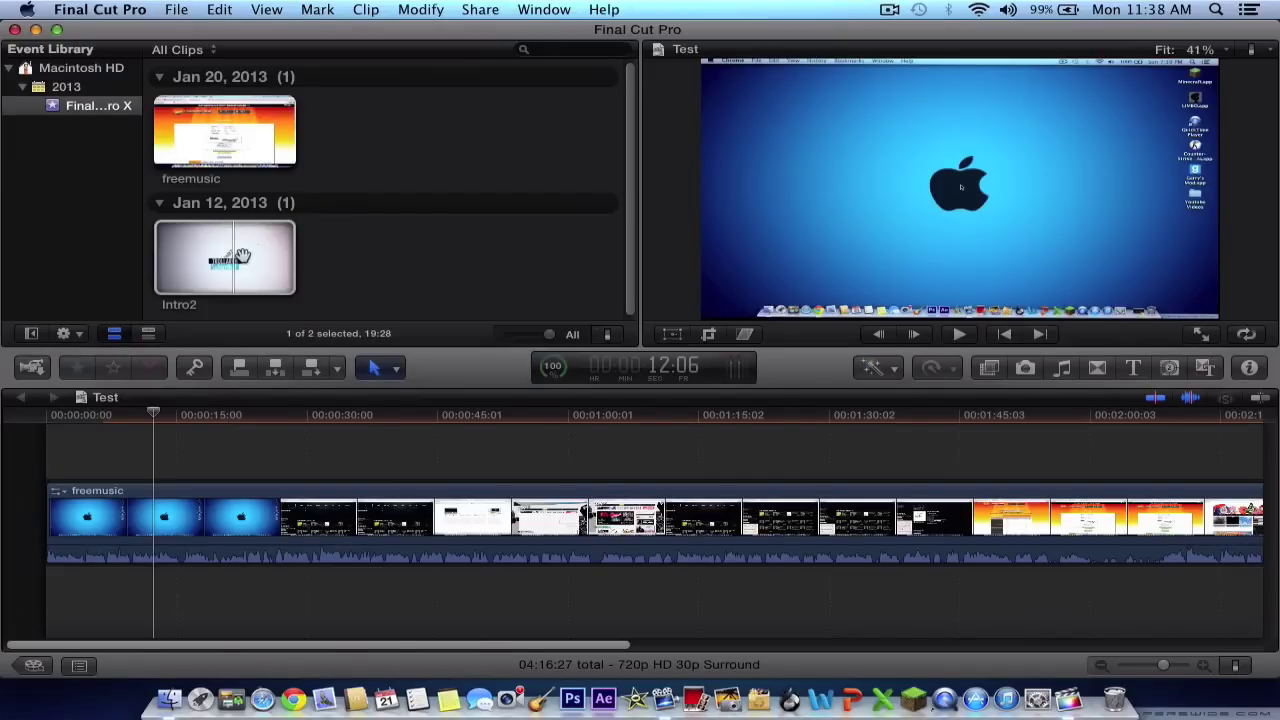
pyautogui.click(277, 369)
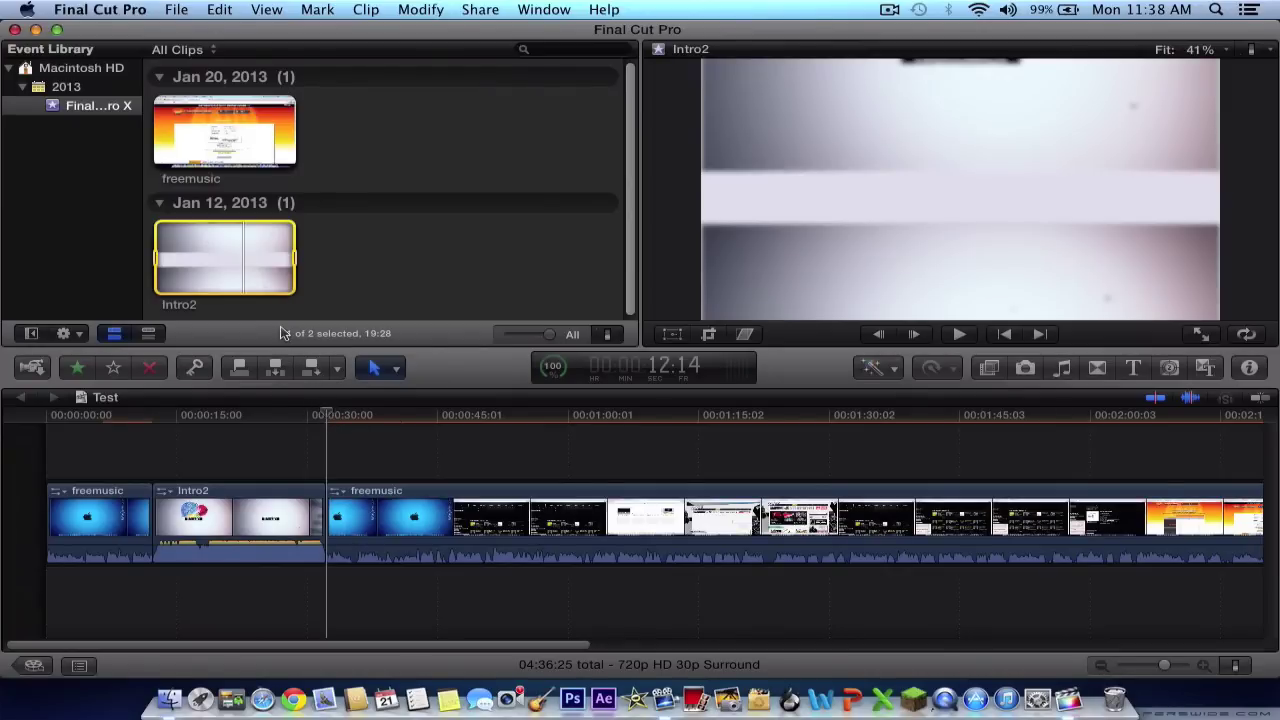
pyautogui.press('super+z')
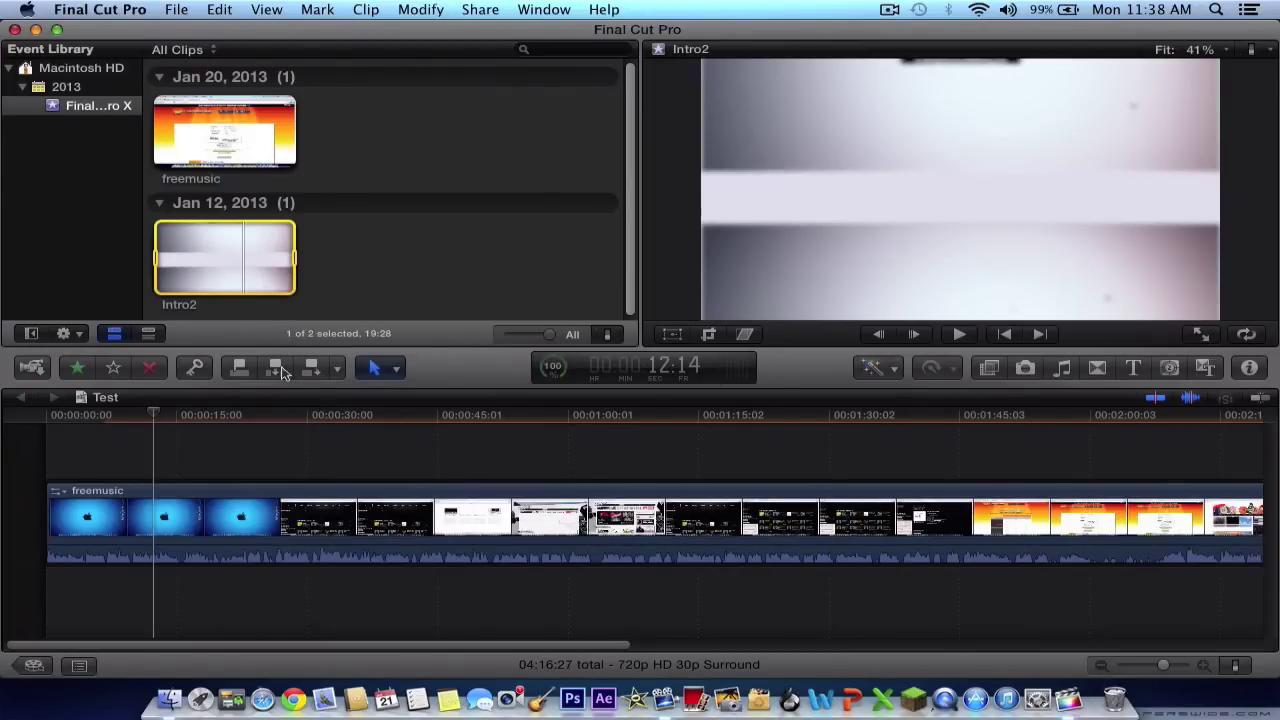
pyautogui.click(312, 369)
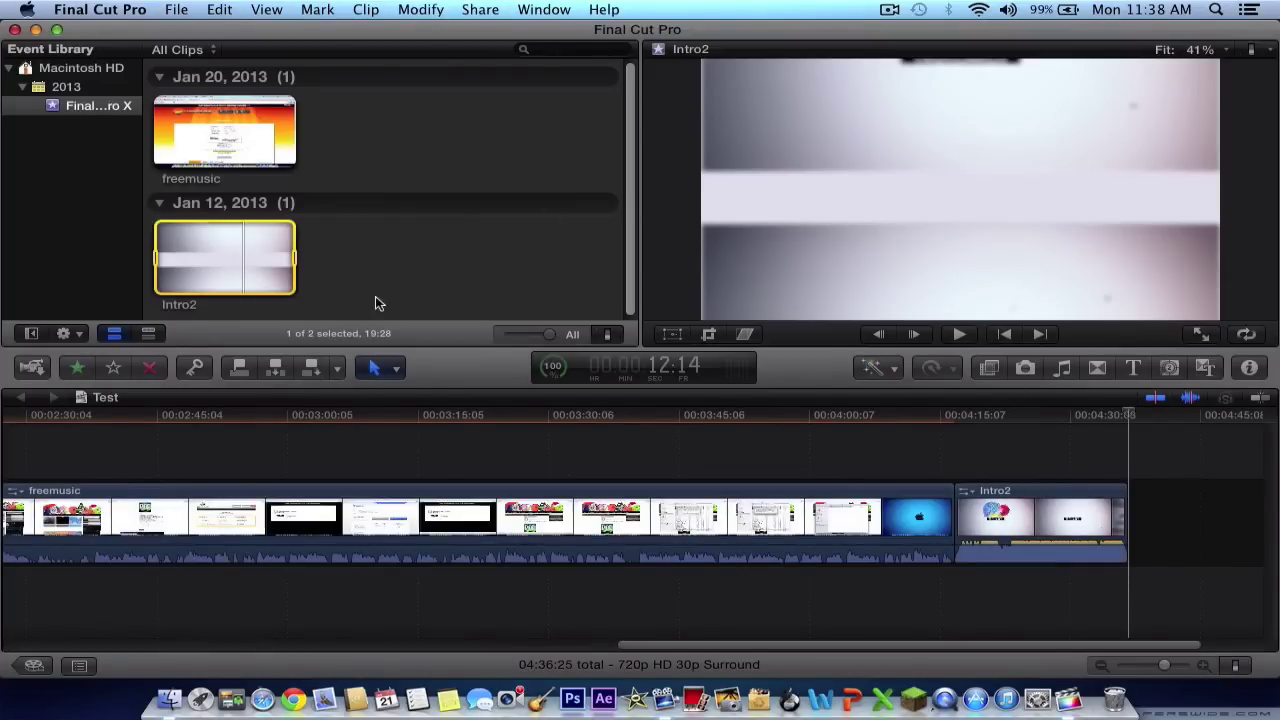
pyautogui.press('super+z')
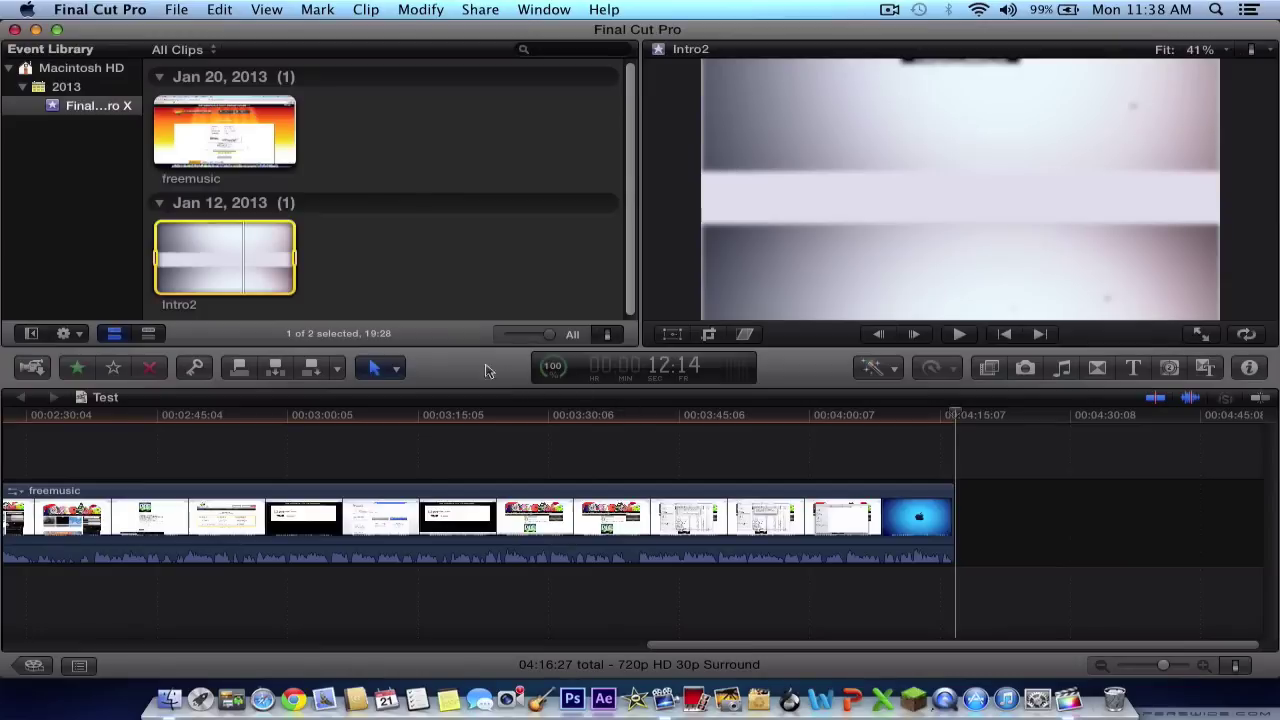
pyautogui.click(339, 370)
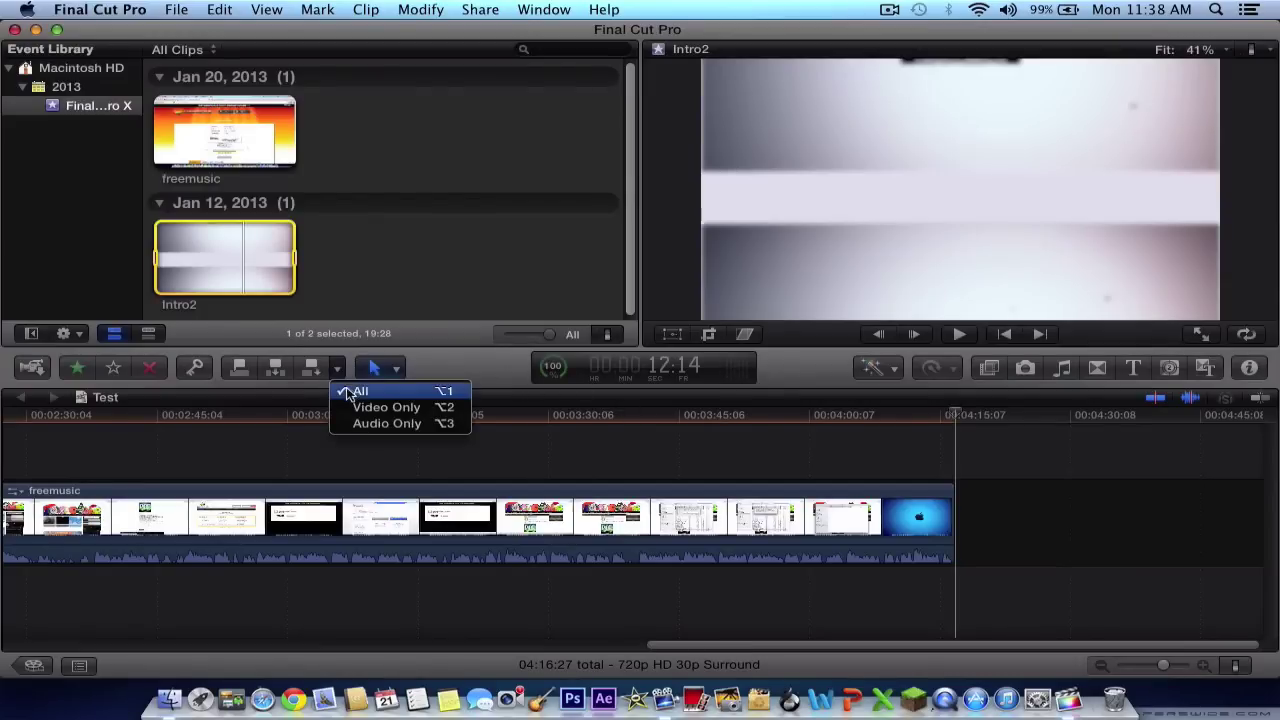
# - Switch the edit source to Video Only, then set it back to All
pyautogui.click(378, 424)
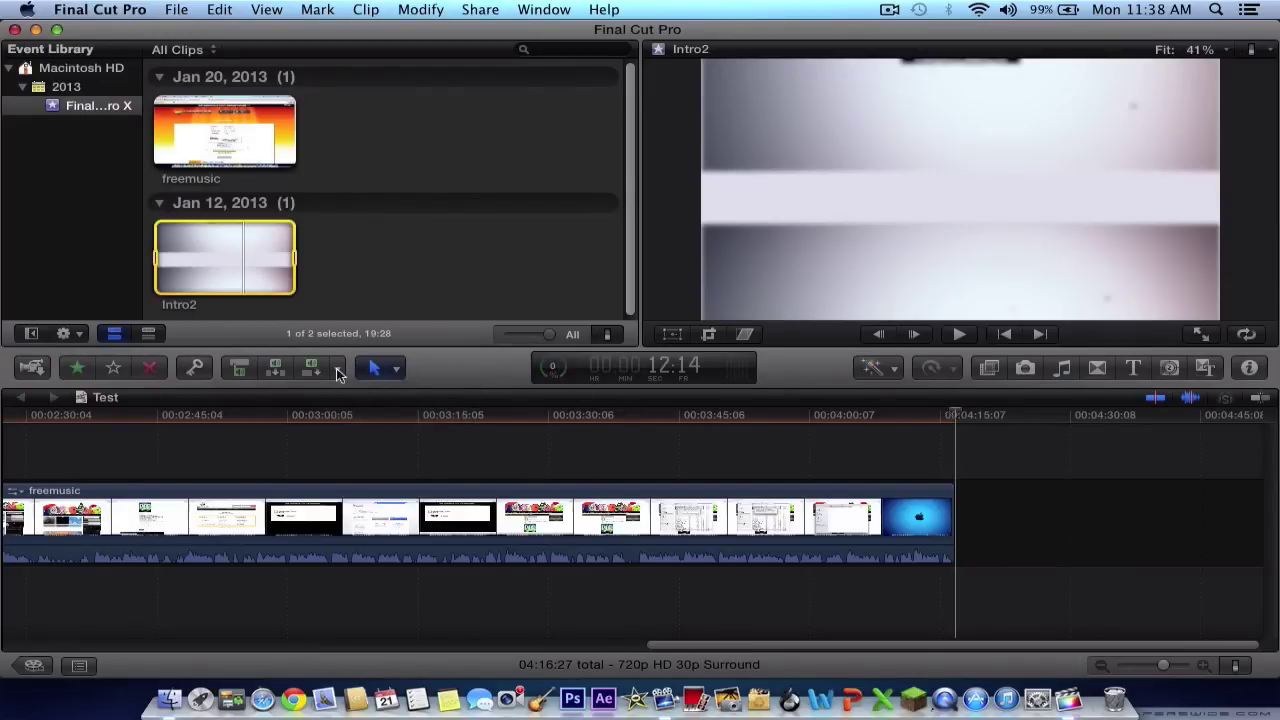
pyautogui.click(339, 370)
pyautogui.click(340, 372)
pyautogui.click(340, 372)
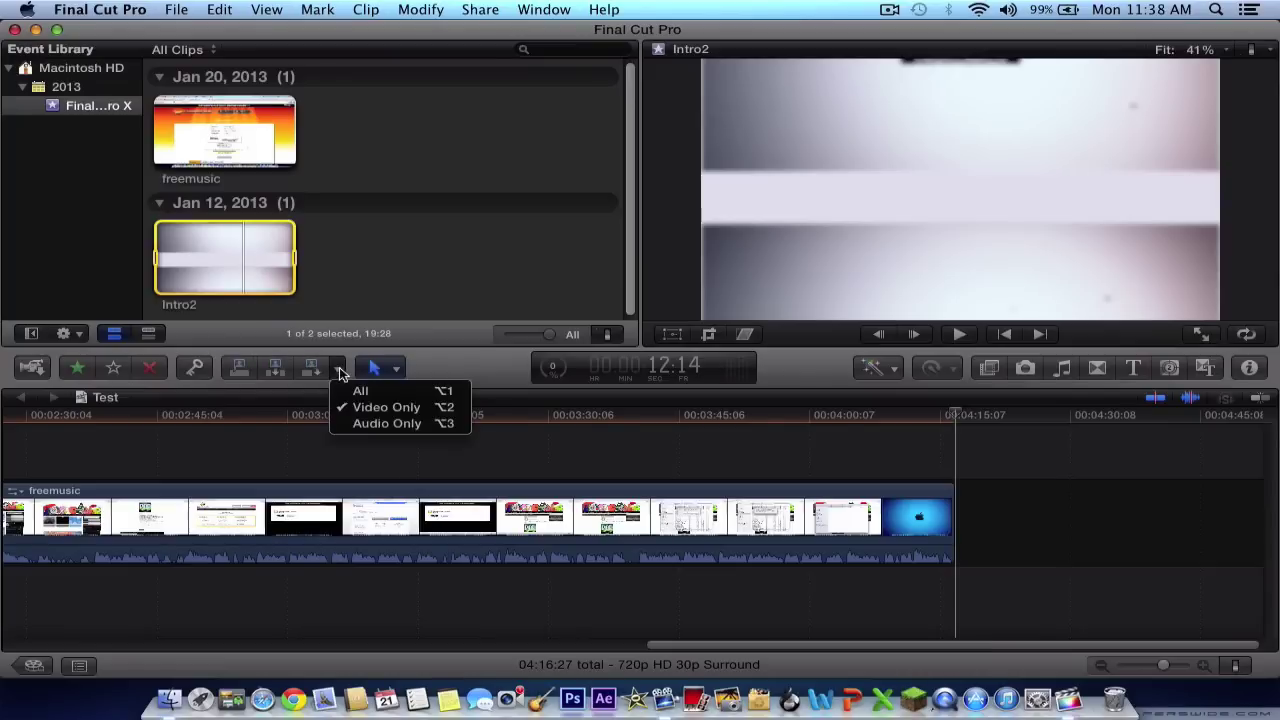
pyautogui.click(358, 391)
pyautogui.click(342, 370)
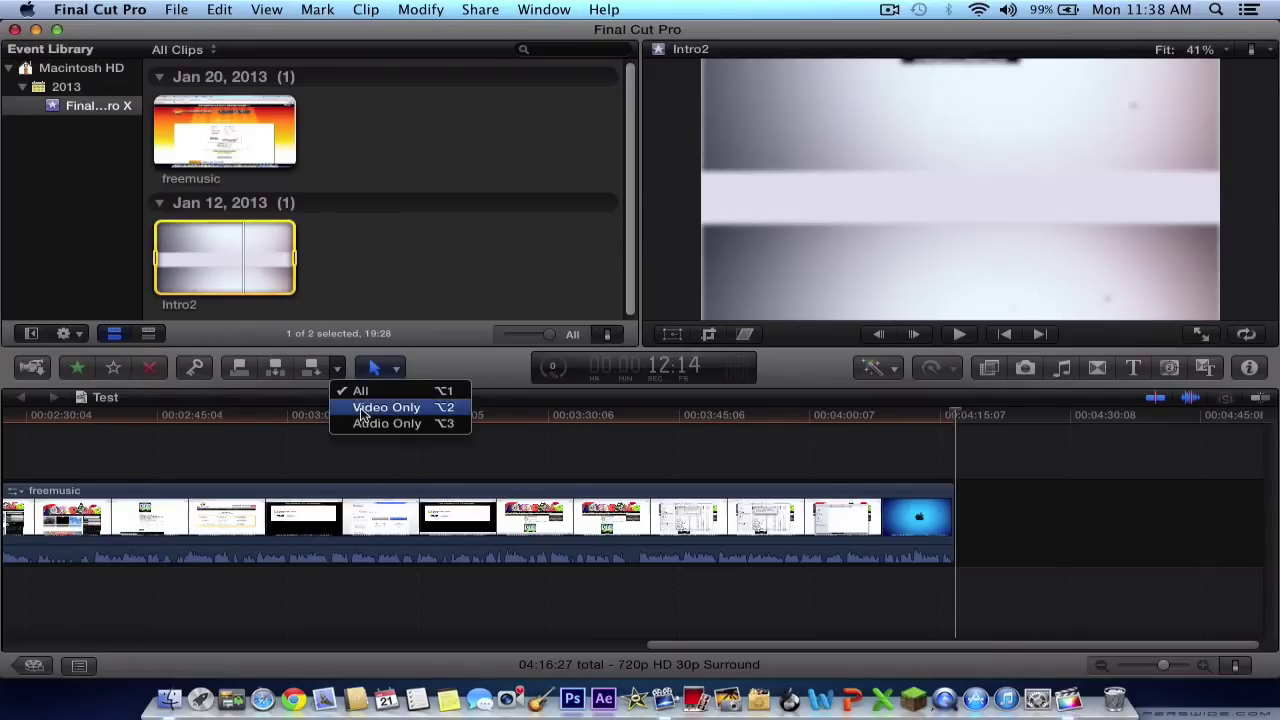
pyautogui.click(378, 283)
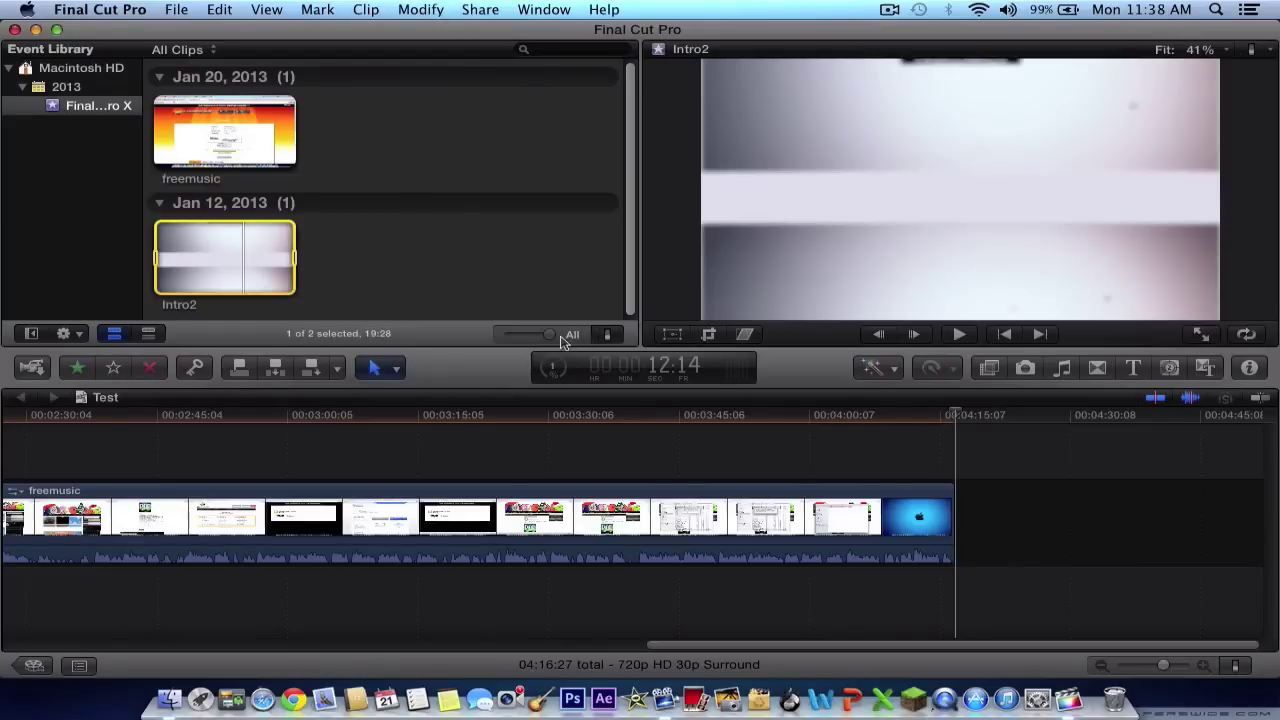
# - Show browser clips as half-second filmstrips, revert to single thumbnails, and open the Enhancements menu
pyautogui.moveTo(552, 338); pyautogui.dragTo(508, 342)
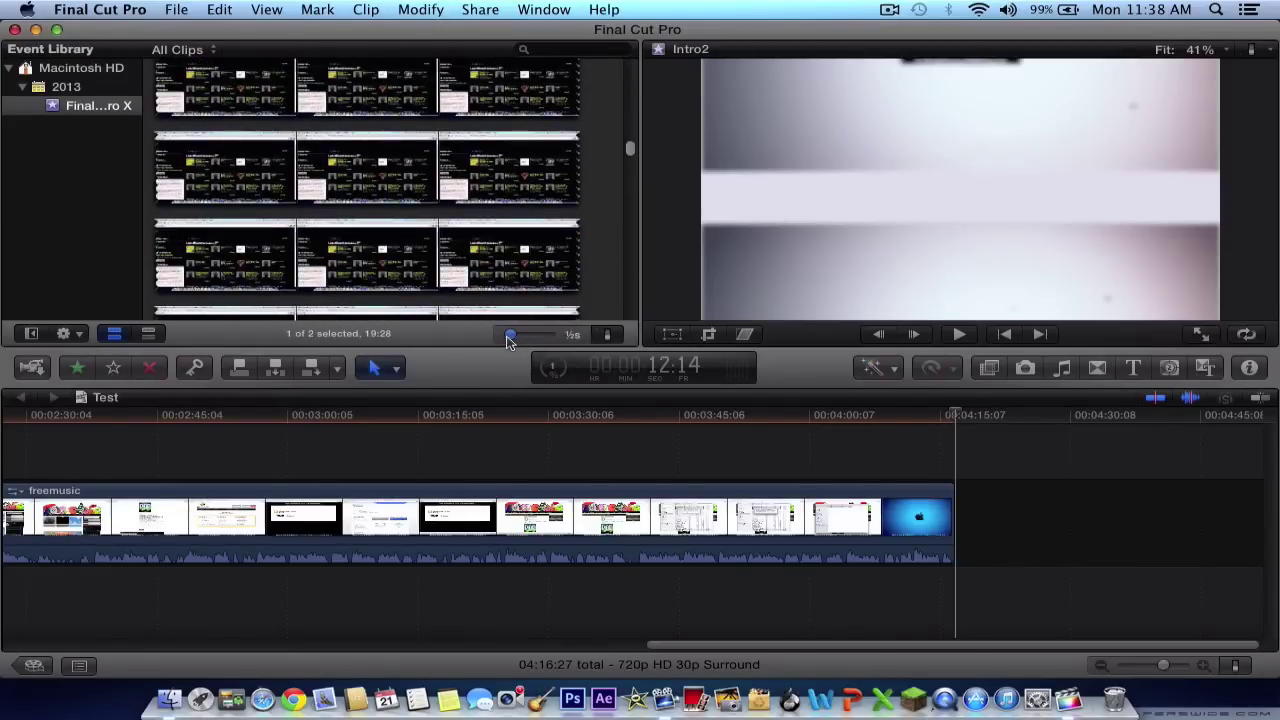
pyautogui.moveTo(631, 147); pyautogui.dragTo(633, 72)
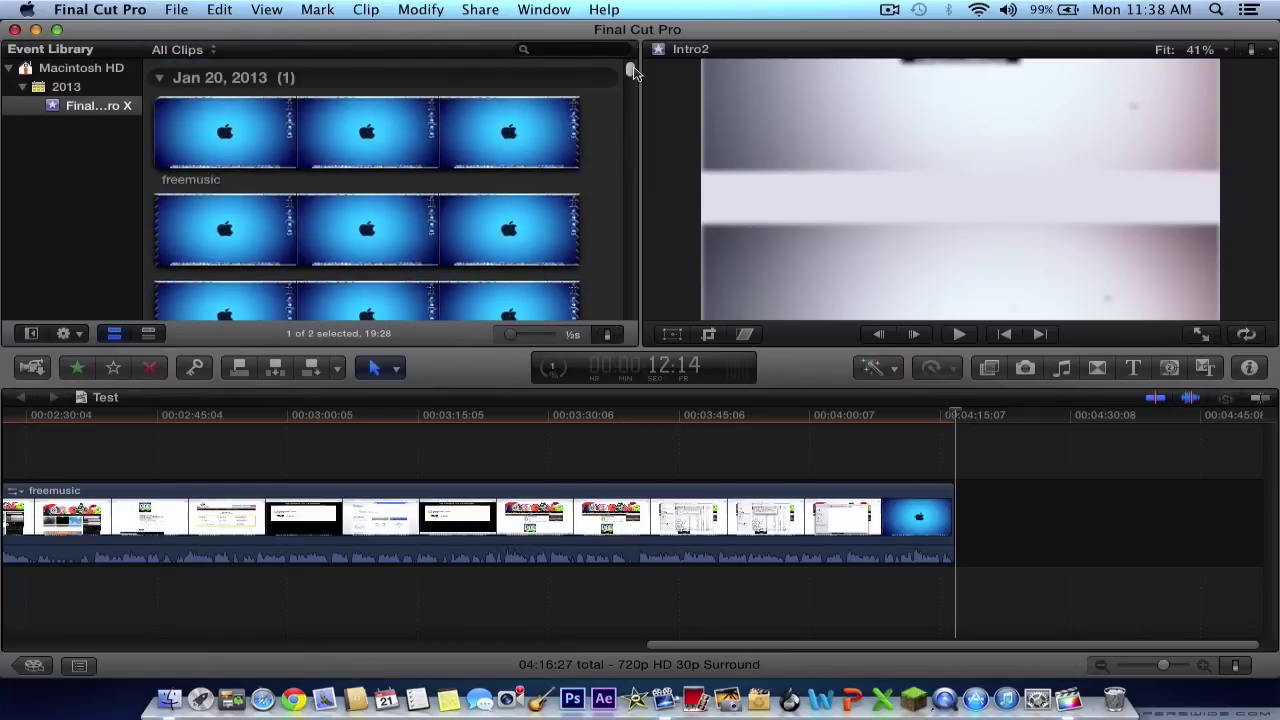
pyautogui.moveTo(537, 333); pyautogui.dragTo(563, 334)
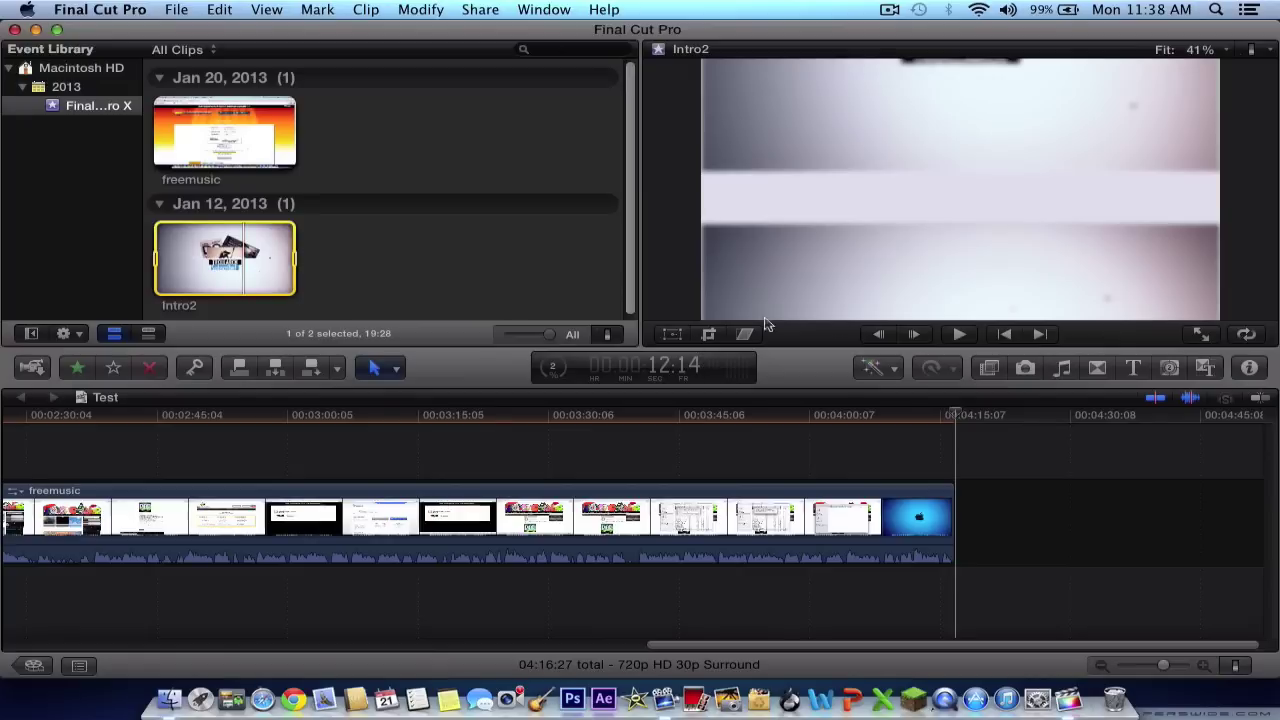
pyautogui.click(880, 367)
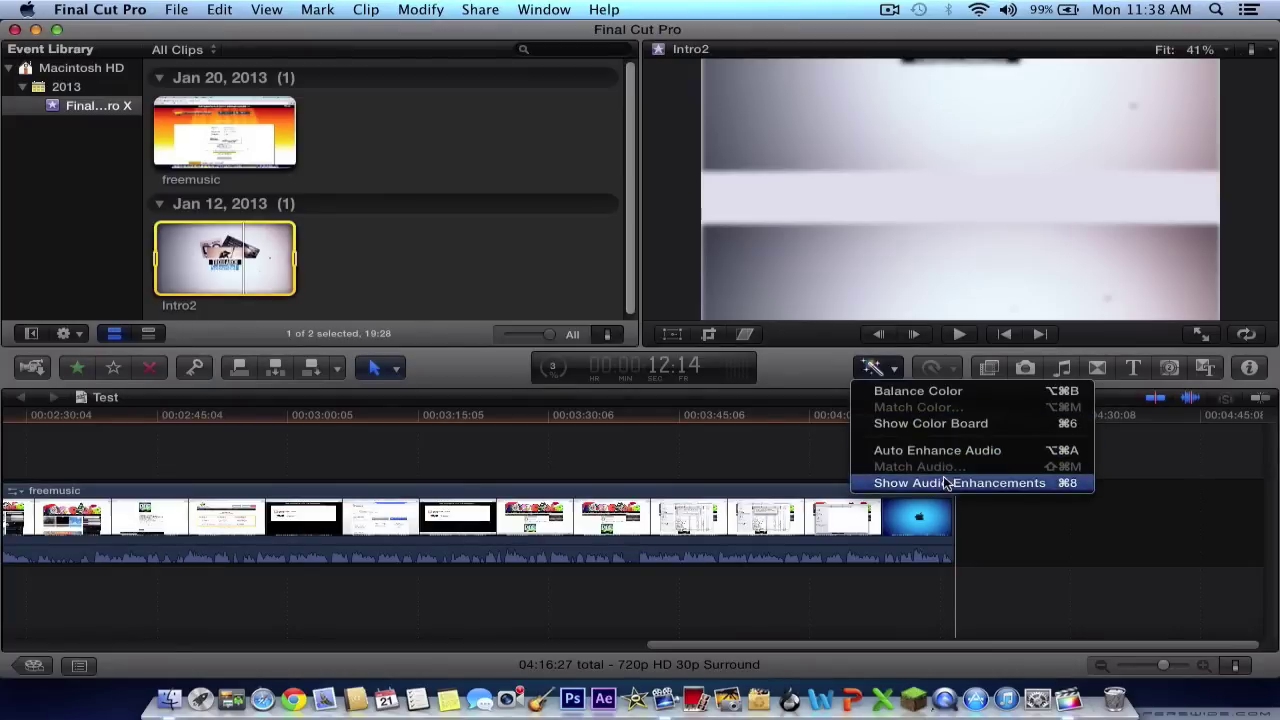
# - Dismiss the Enhancements menu and show the Effects browser with its 218 effects
pyautogui.click(822, 381)
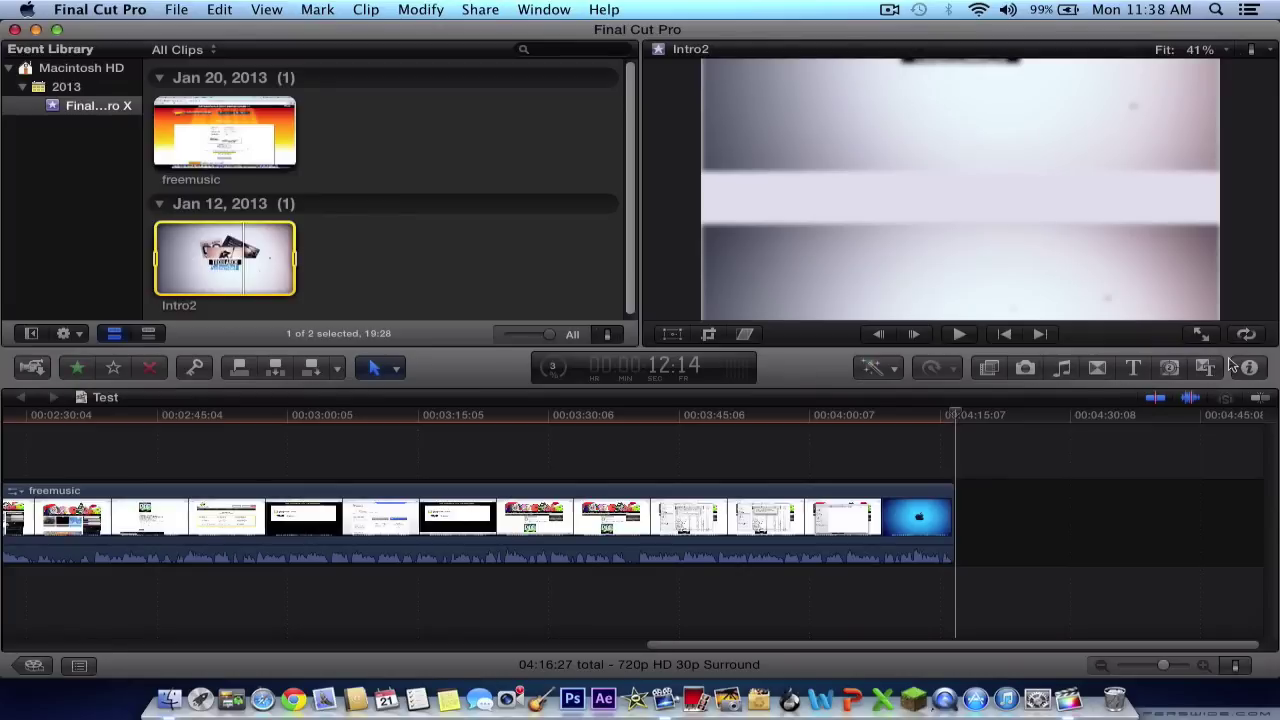
pyautogui.click(990, 368)
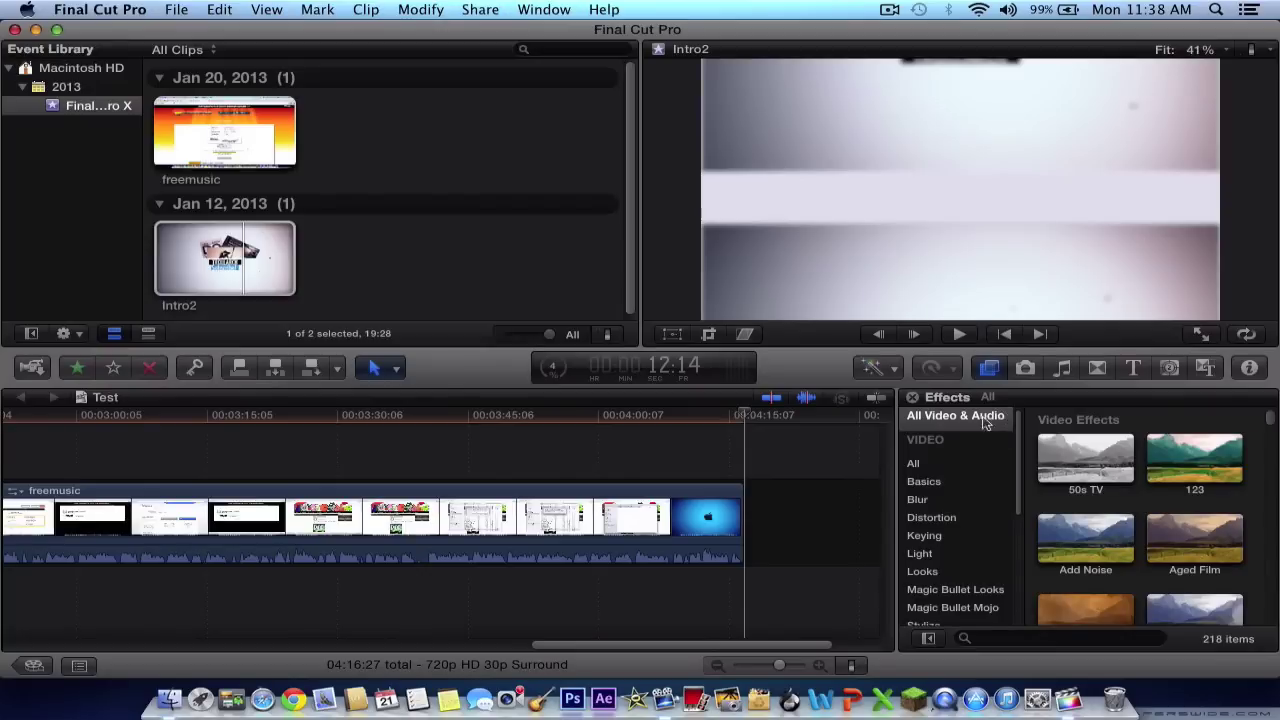
# - Show All effect categories and apply Aged Film to the freemusic clip
pyautogui.click(958, 472)
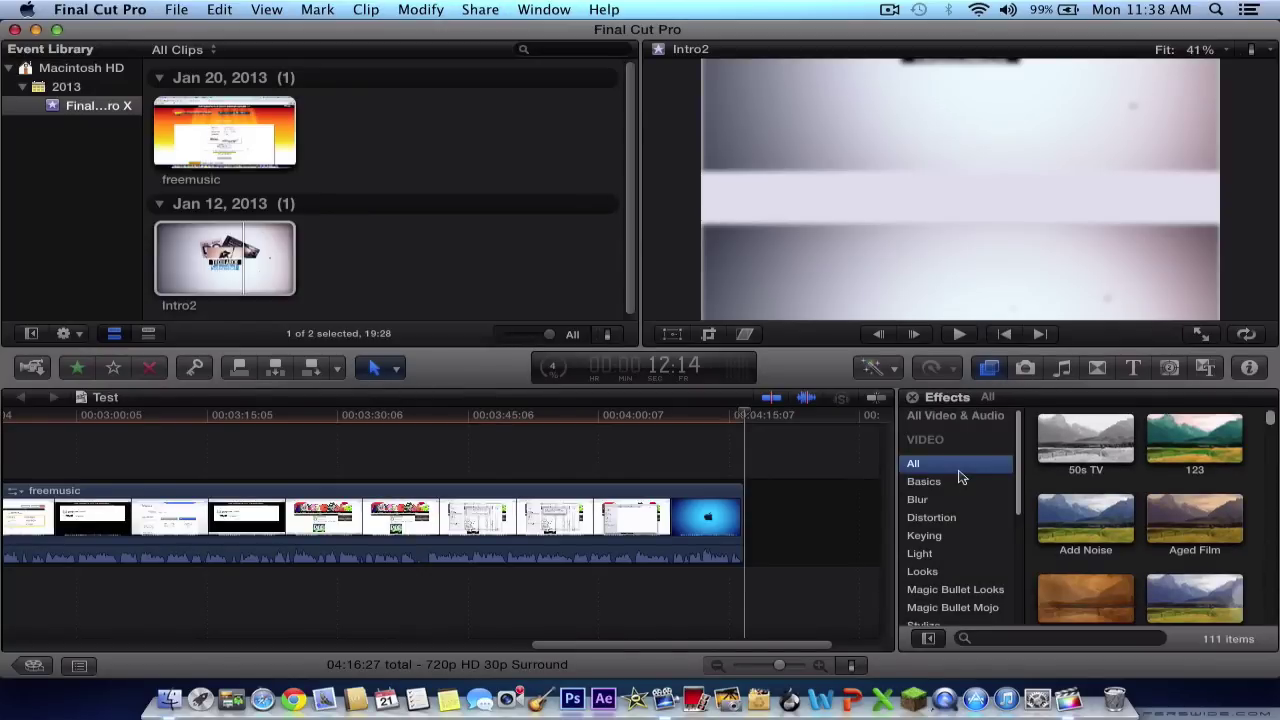
pyautogui.click(1273, 424)
pyautogui.moveTo(1270, 424)
pyautogui.mouseDown()
pyautogui.moveTo(1270, 437)
pyautogui.moveTo(1270, 424)
pyautogui.mouseUp()
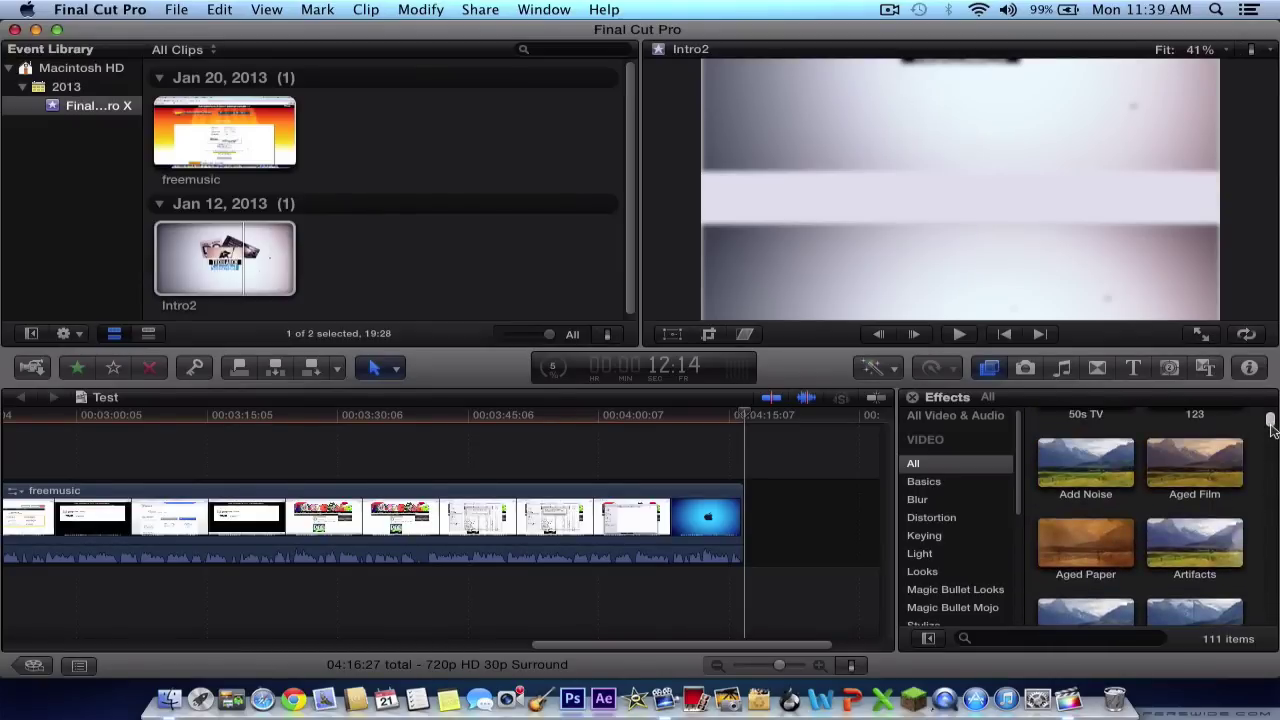
pyautogui.click(1182, 471)
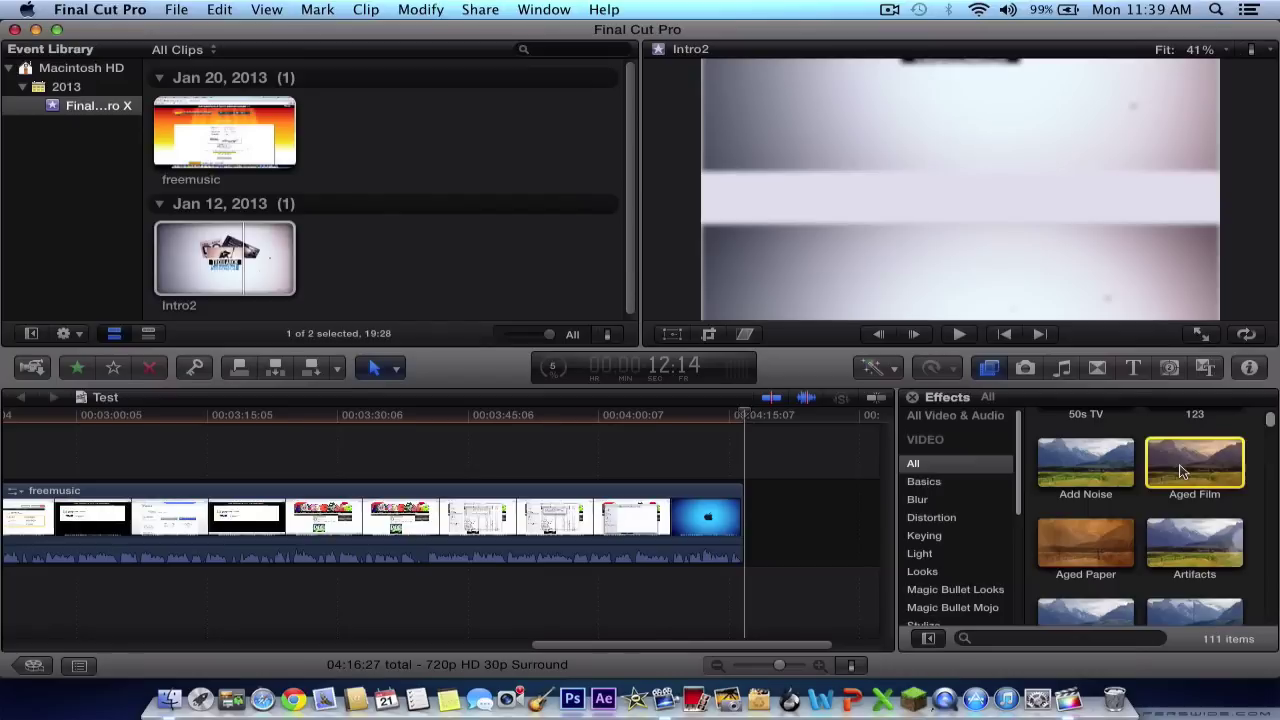
pyautogui.click(543, 471)
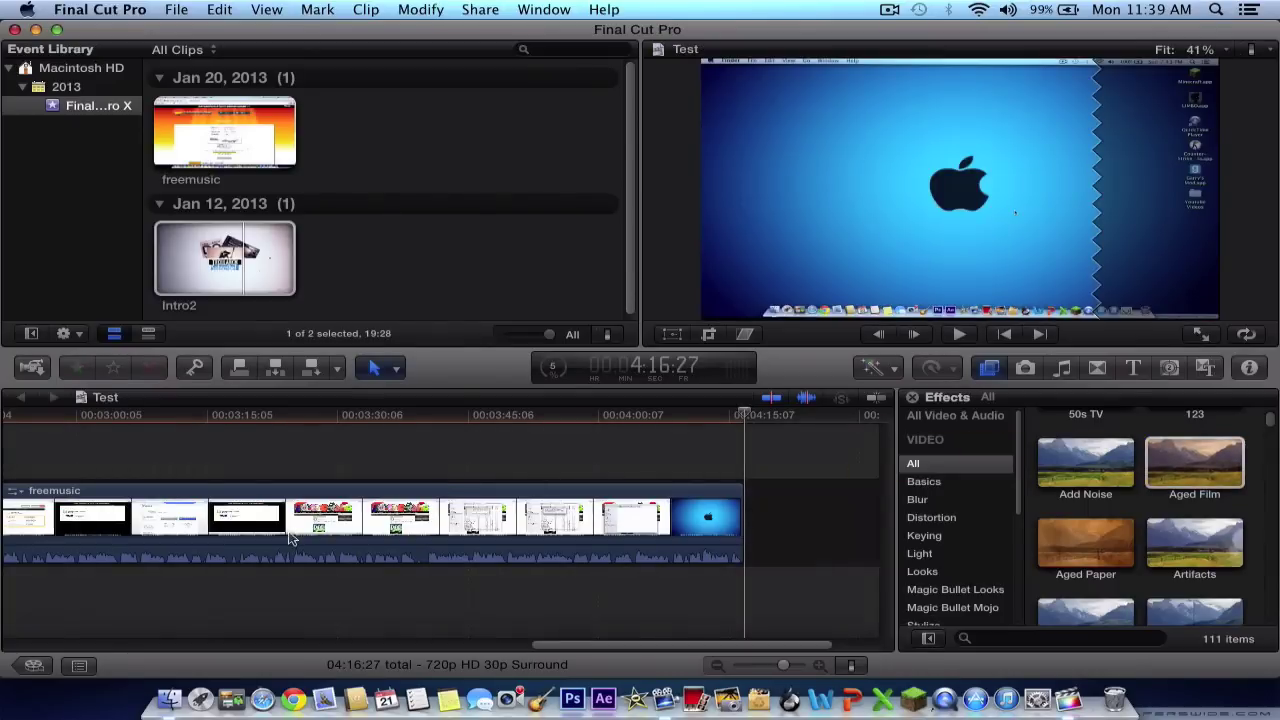
pyautogui.moveTo(1177, 460); pyautogui.dragTo(527, 533)
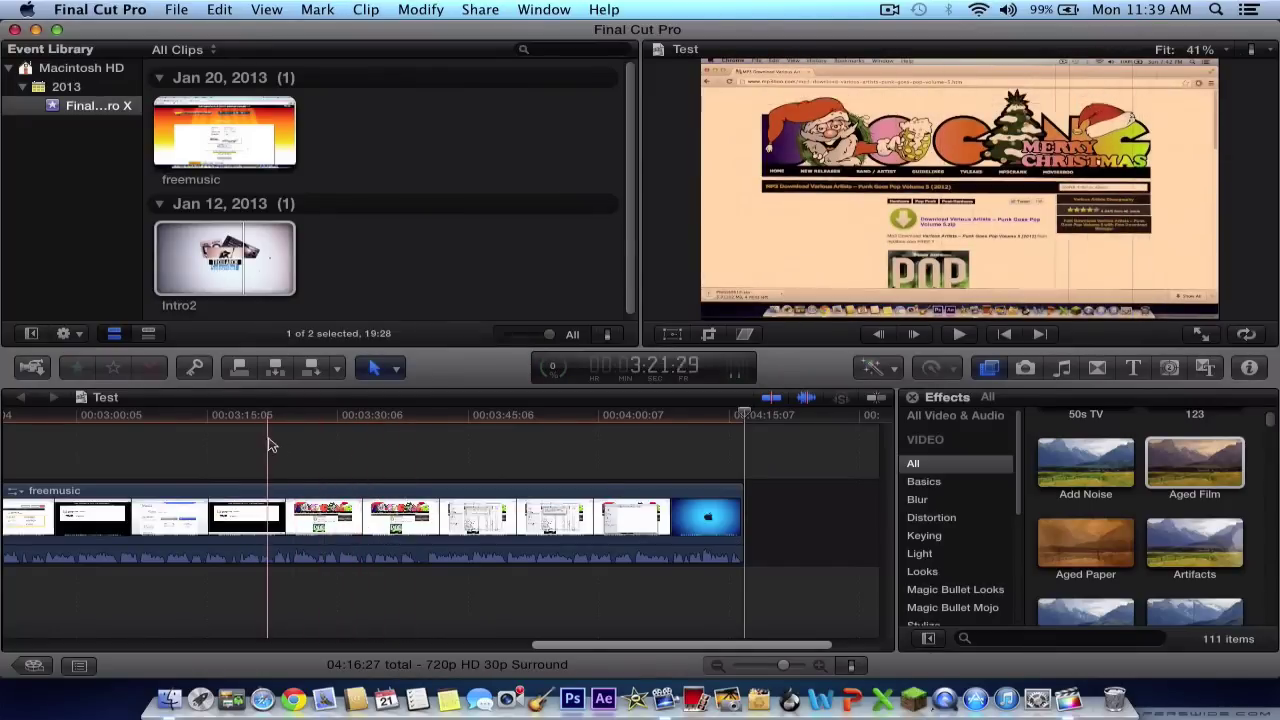
# - Preview the effect from about 3:22, then apply Aged Paper to the freemusic clip
pyautogui.click(270, 444)
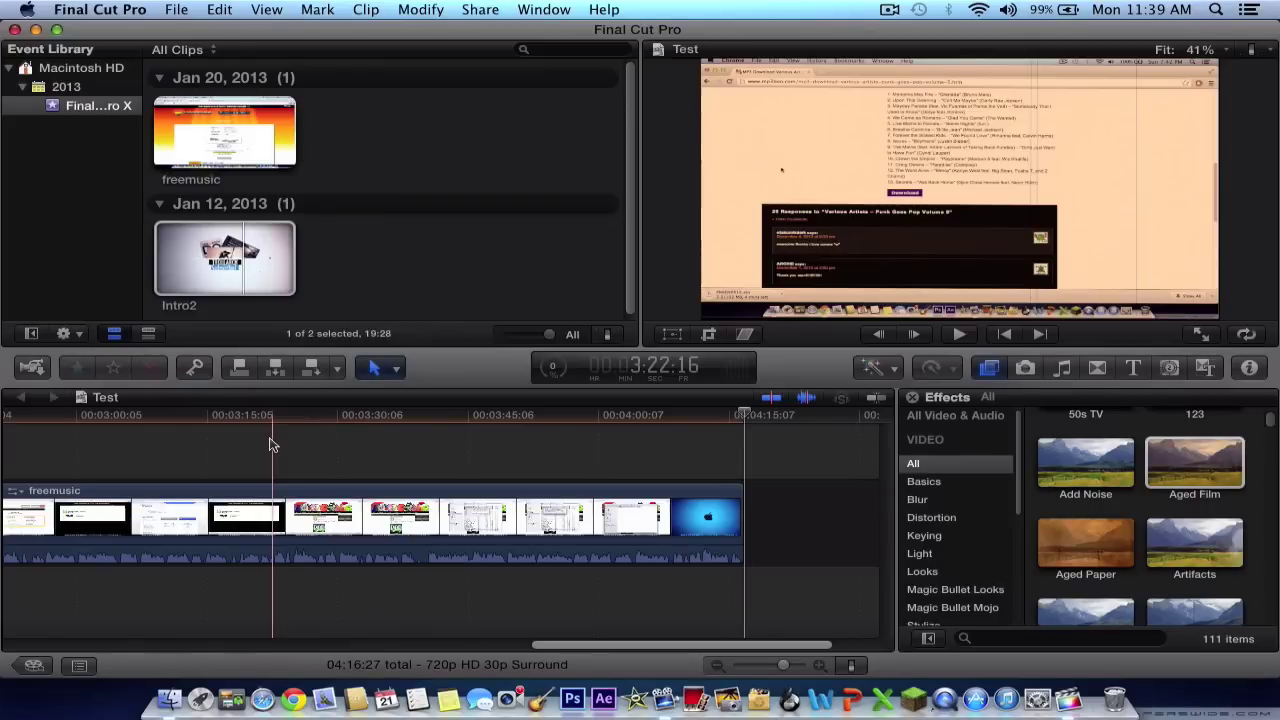
pyautogui.press('space')
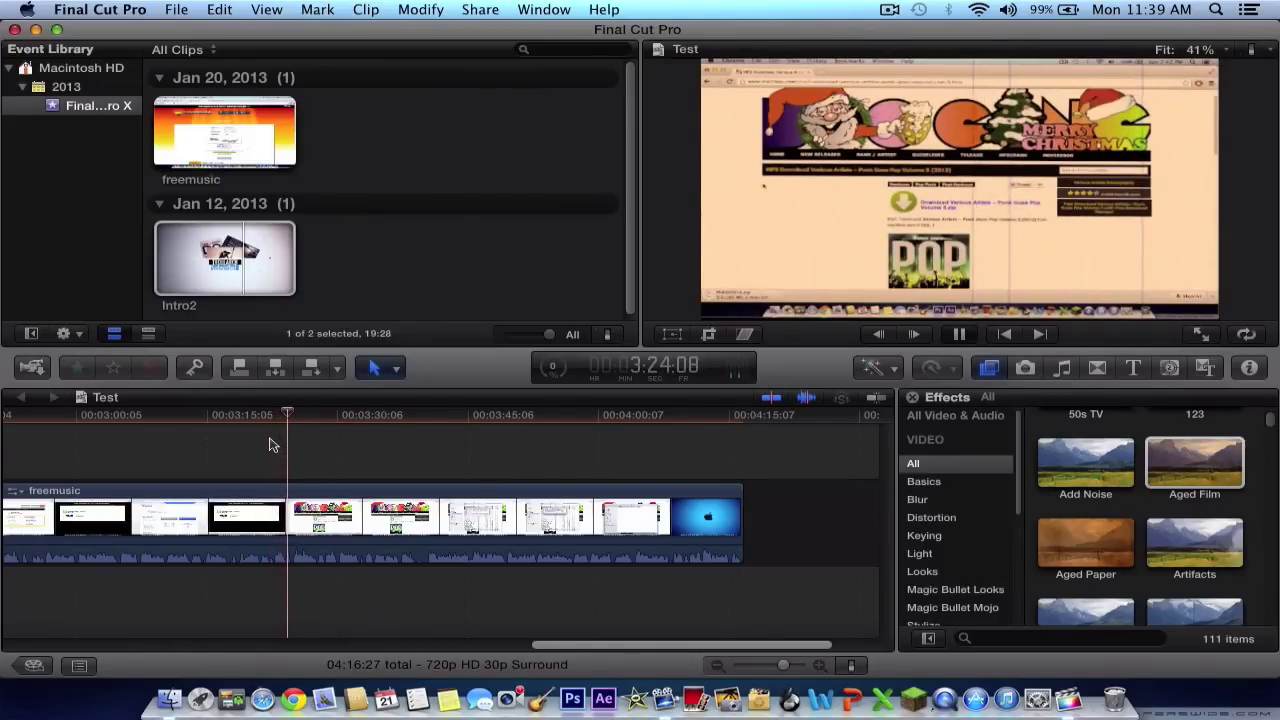
pyautogui.press('space')
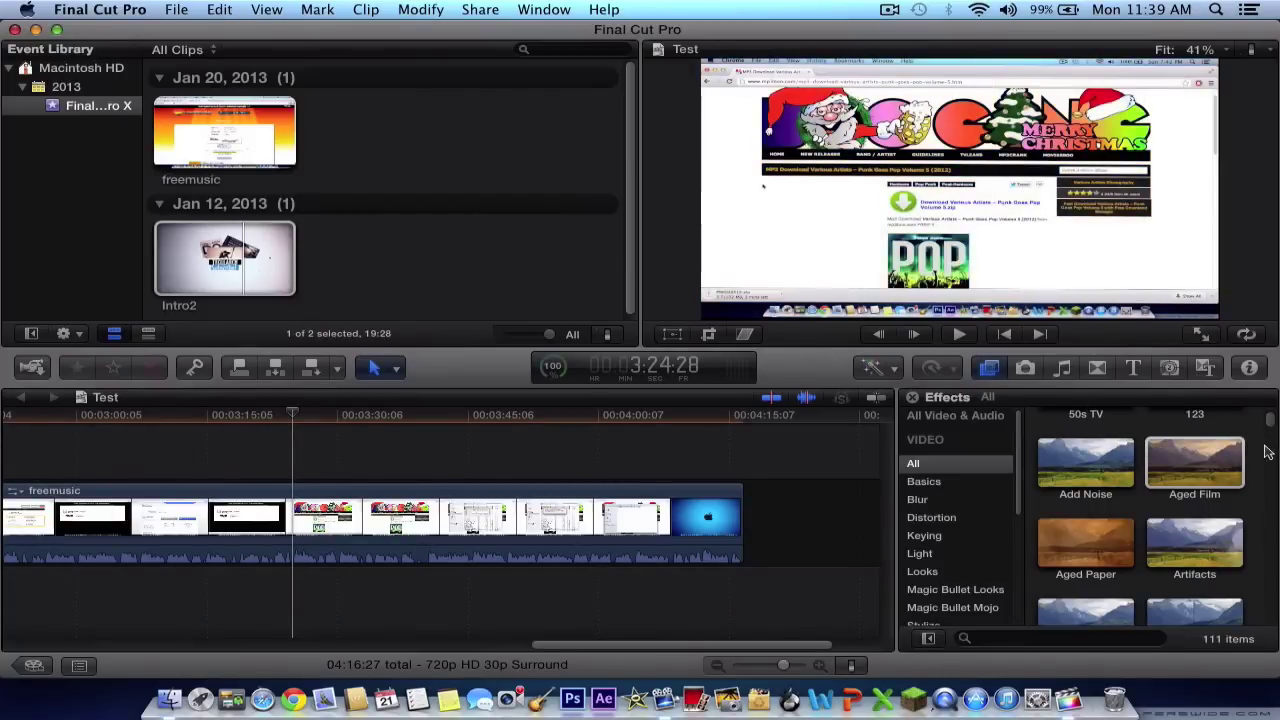
pyautogui.moveTo(1080, 552); pyautogui.dragTo(490, 535)
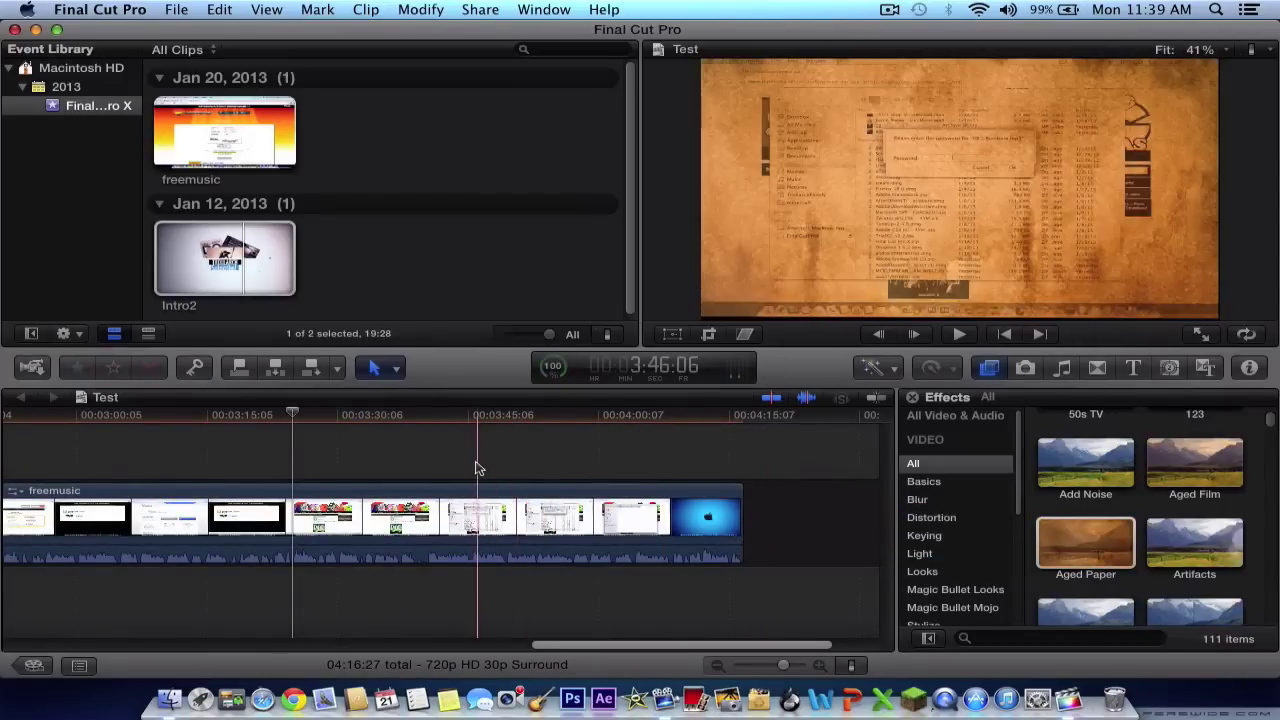
# - Move the playhead to about 3:46 and browse Blur, Basics, Distortion, Keying, Light, Looks and Magic Bullet effects
pyautogui.click(476, 465)
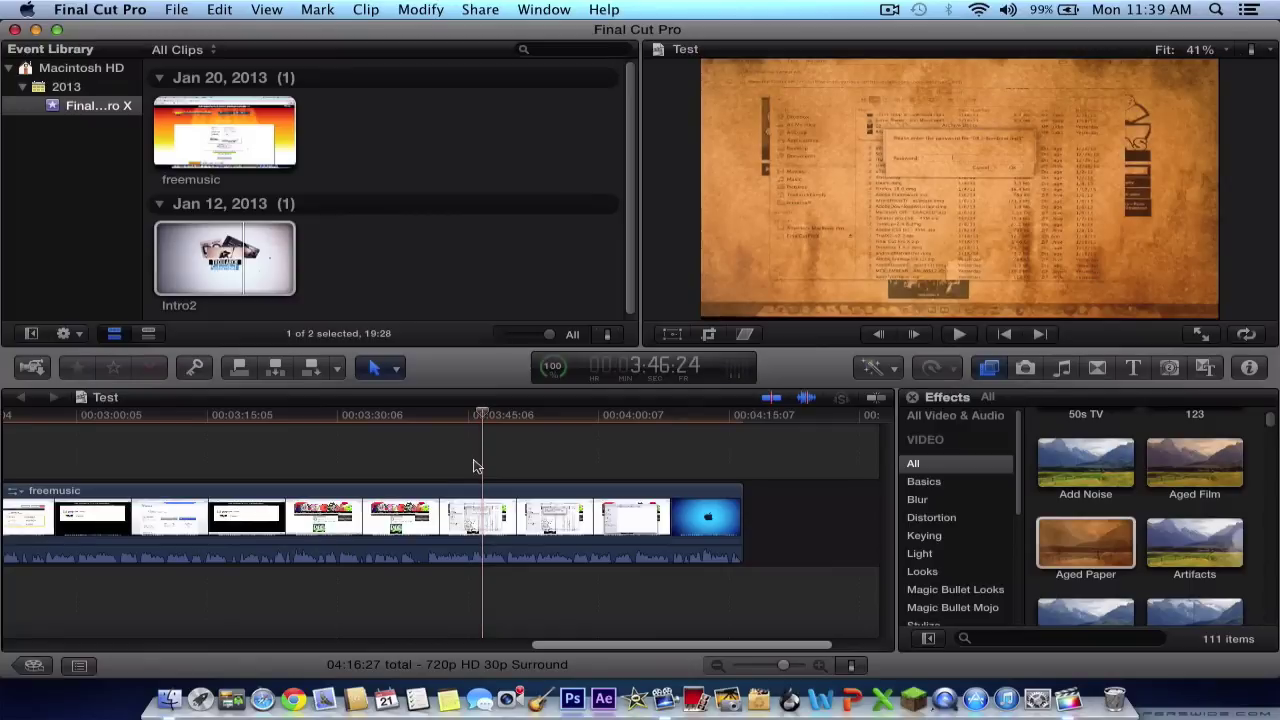
pyautogui.scroll(-2, 1005, 465)
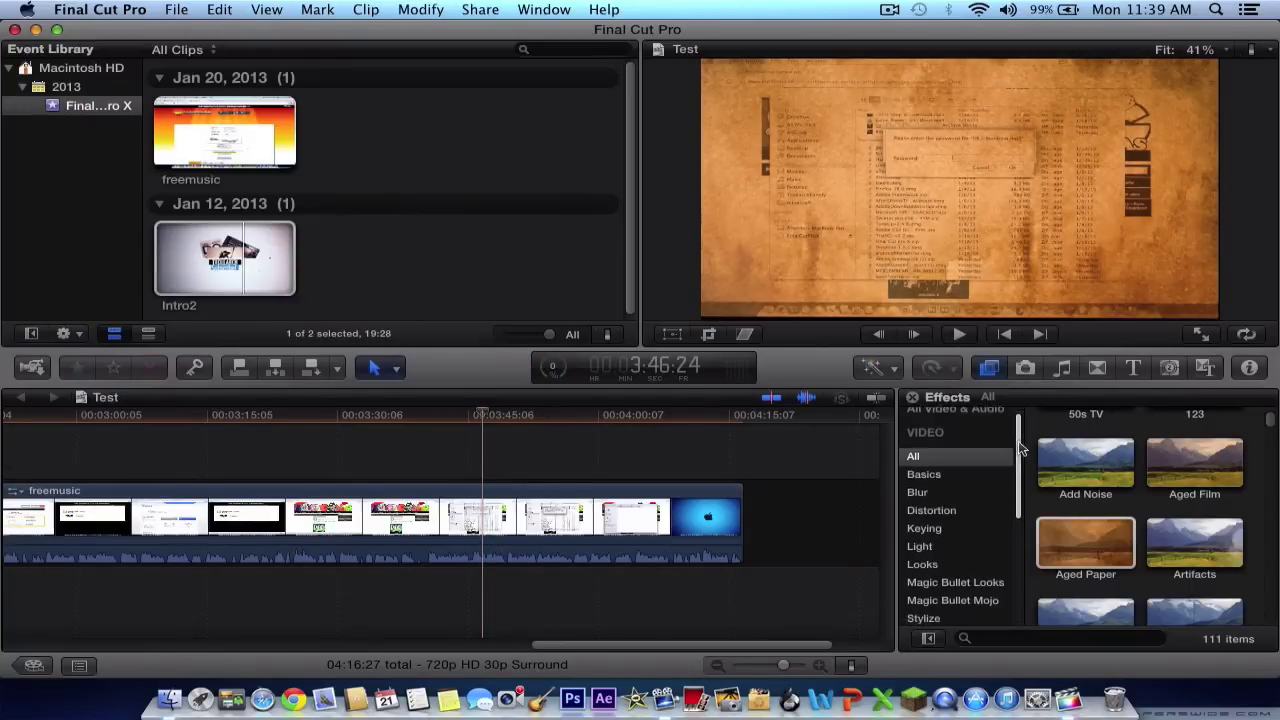
pyautogui.click(938, 466)
pyautogui.click(946, 449)
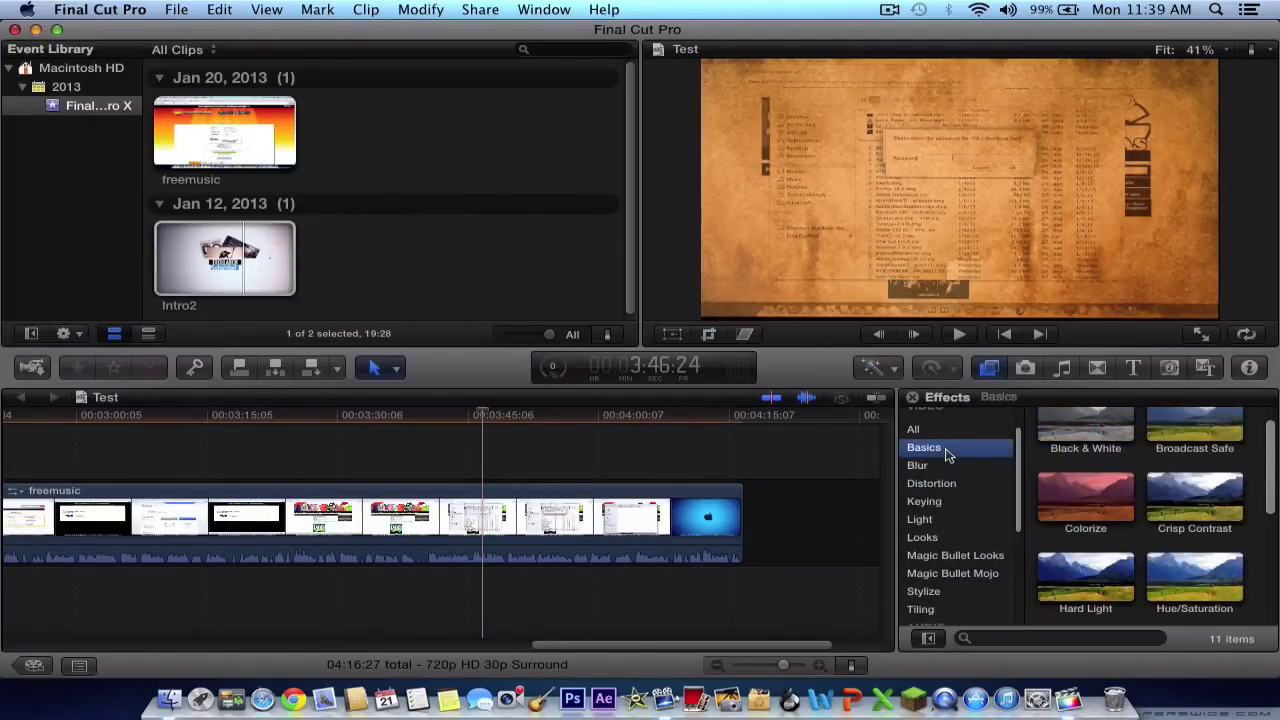
pyautogui.click(946, 486)
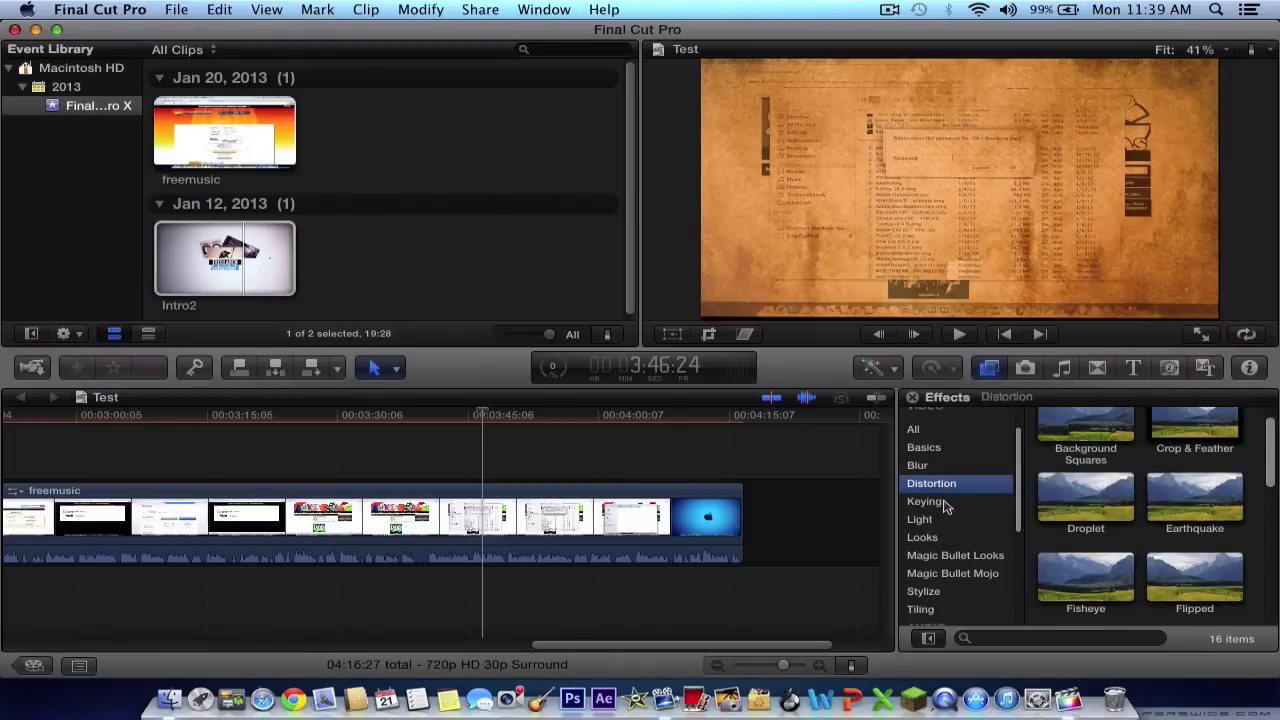
pyautogui.click(946, 504)
pyautogui.click(946, 524)
pyautogui.click(950, 540)
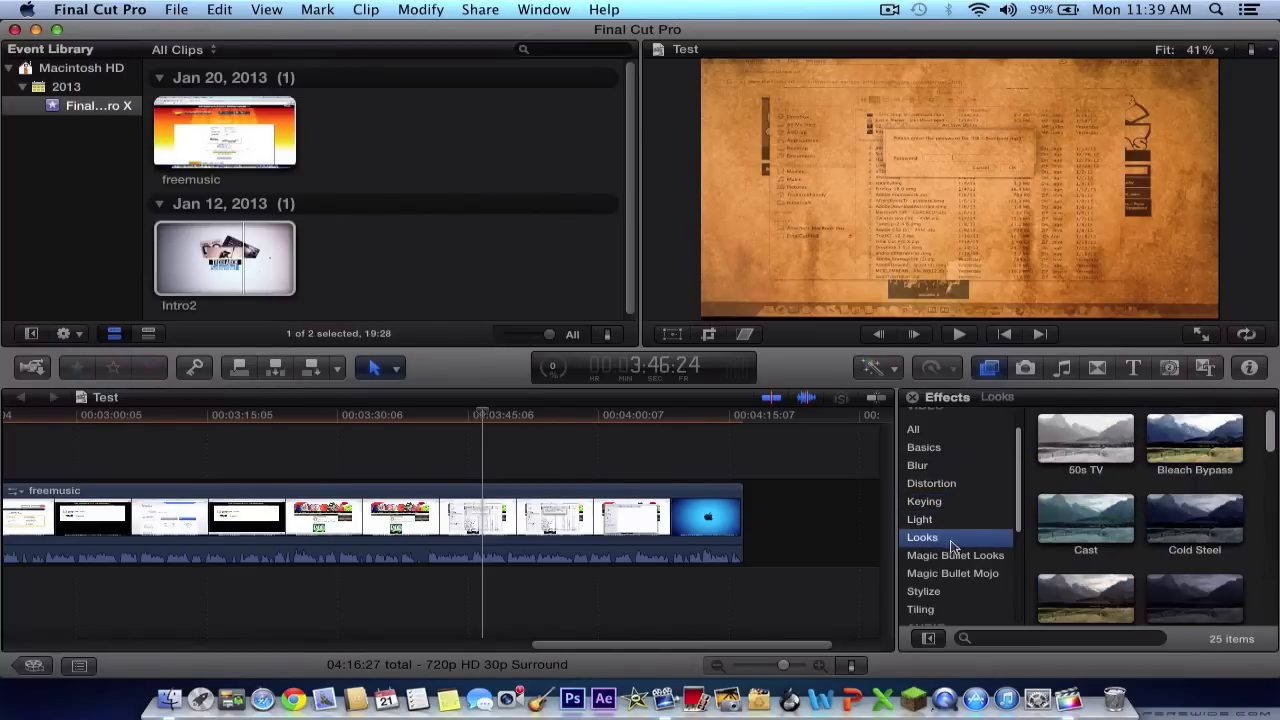
pyautogui.click(968, 557)
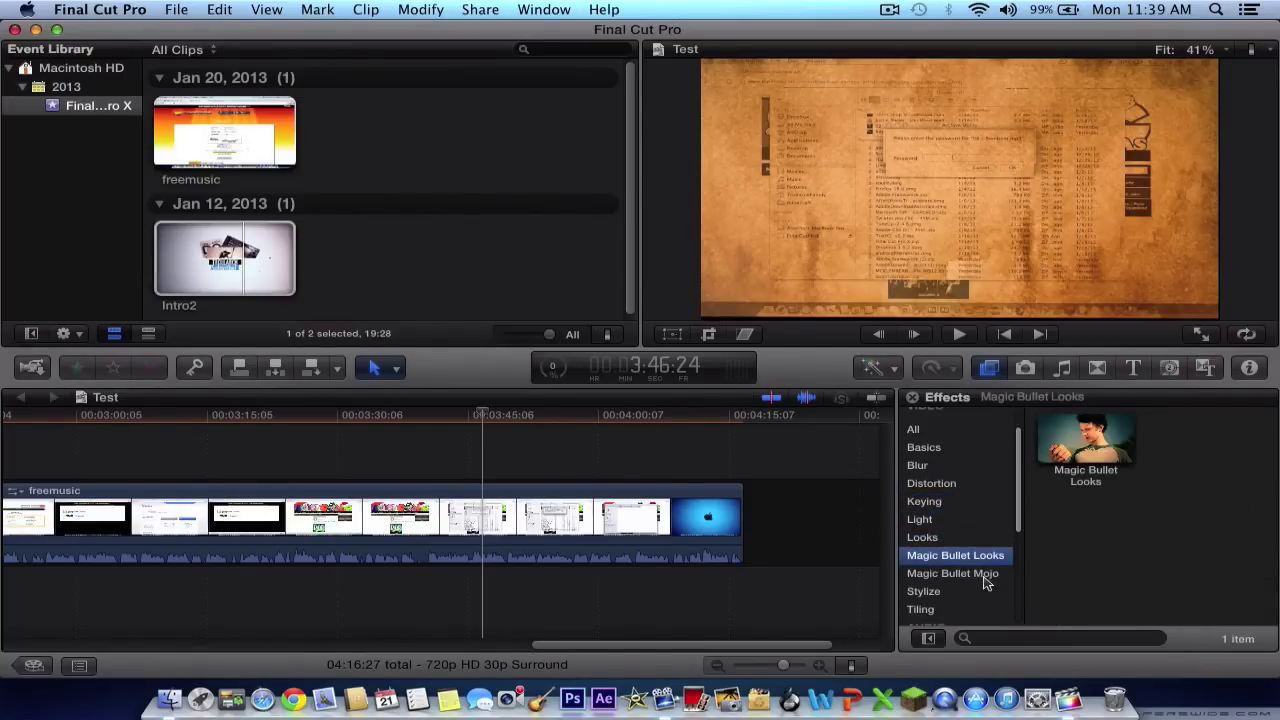
pyautogui.click(985, 582)
# - Browse the Stylize and four Tiling effects, then switch to the Photos browser
pyautogui.scroll(-3, 1015, 505)
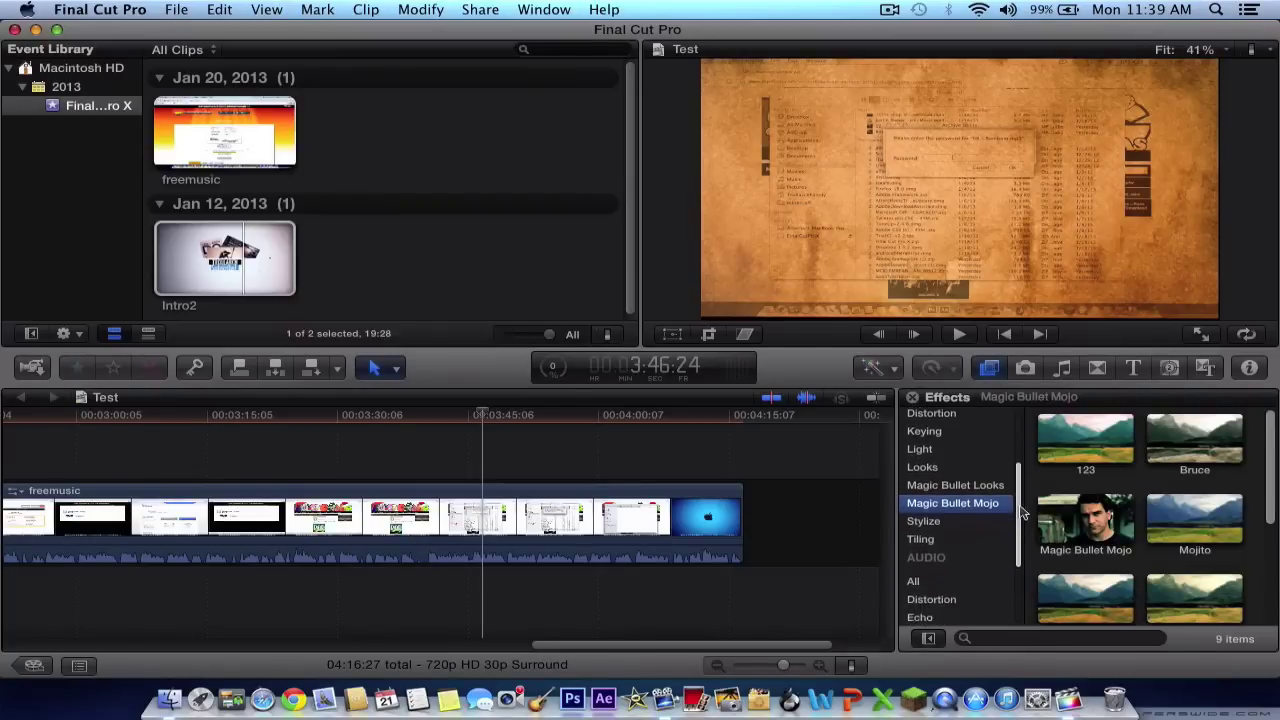
pyautogui.scroll(-1, 1020, 510)
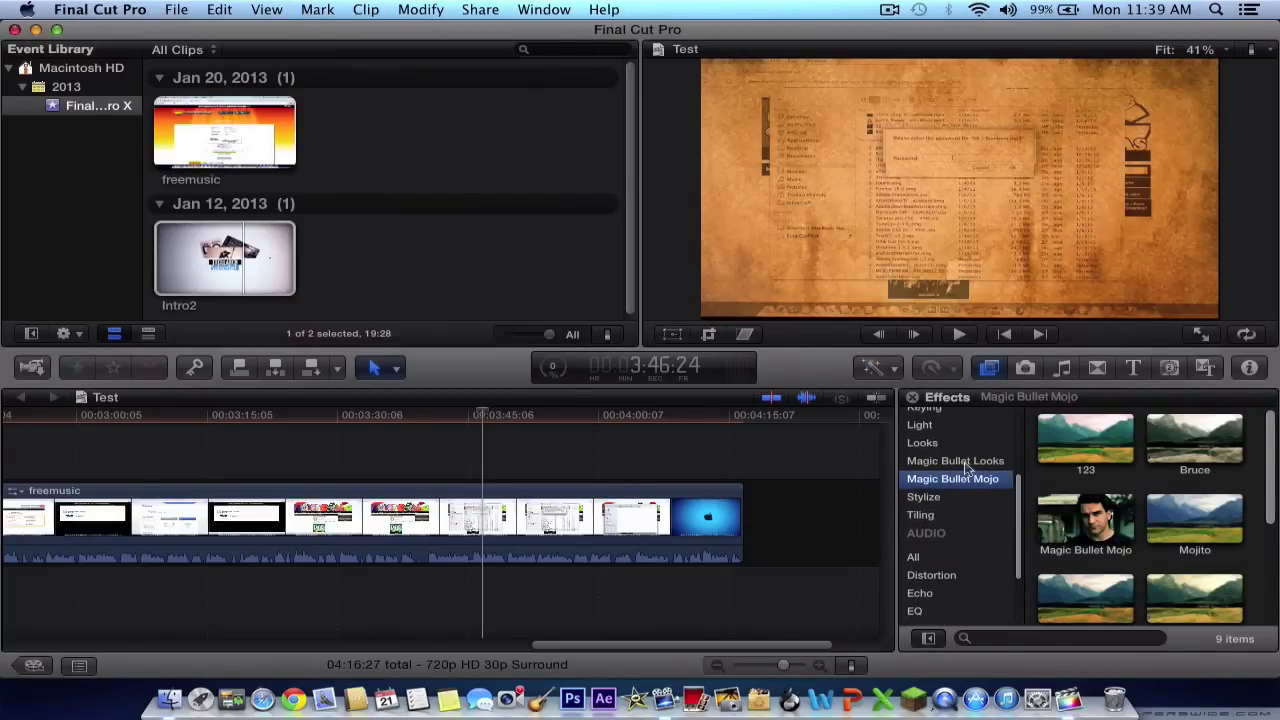
pyautogui.click(953, 500)
pyautogui.click(950, 517)
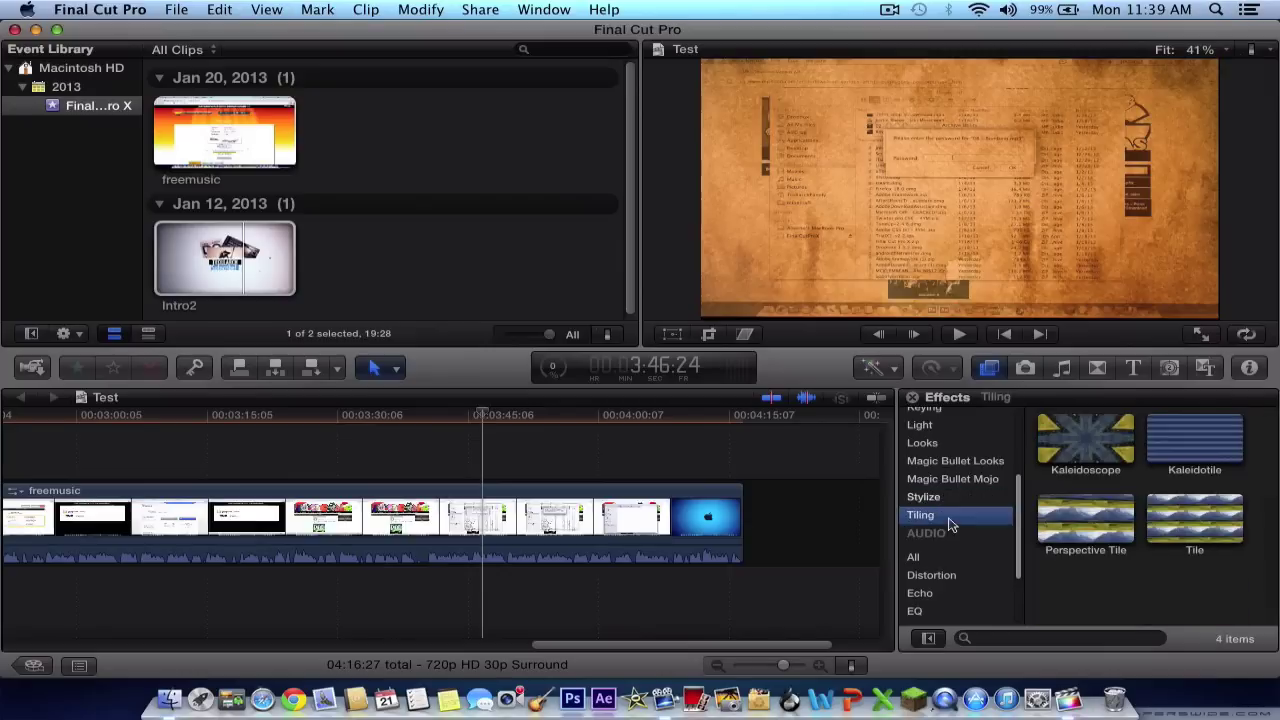
pyautogui.scroll(-1, 1018, 522)
pyautogui.scroll(-1, 1019, 522)
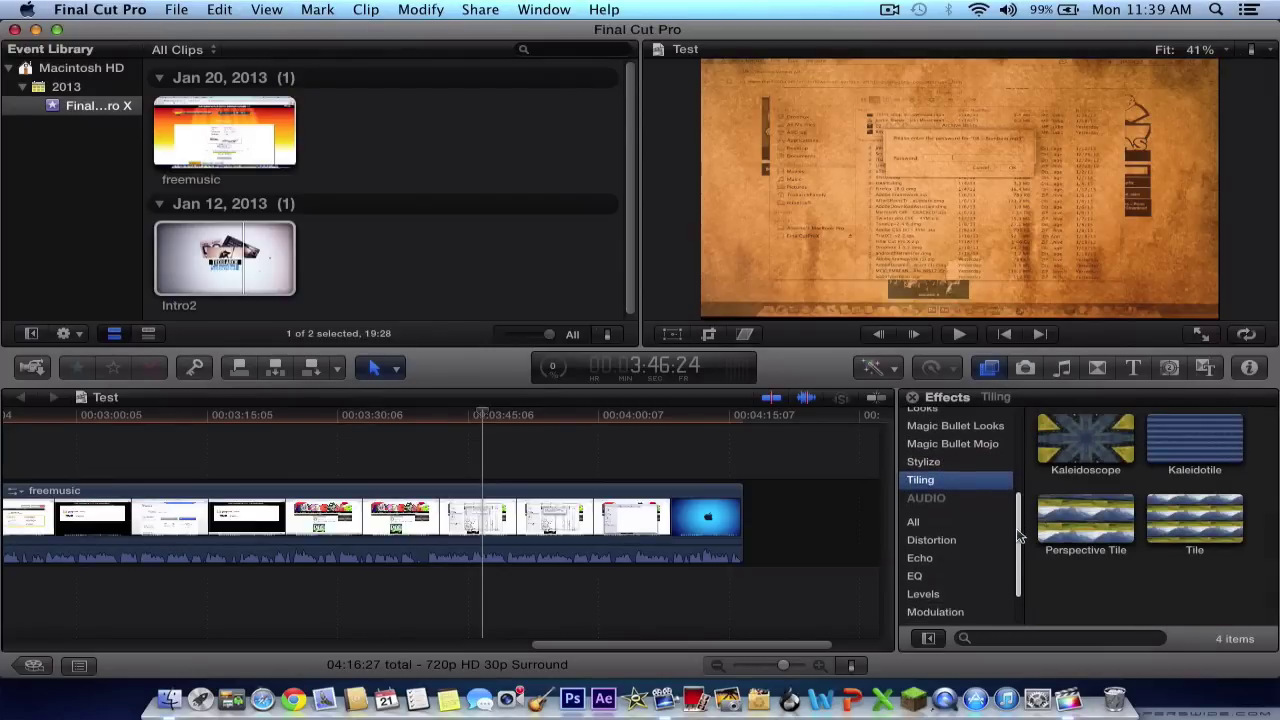
pyautogui.scroll(-3, 1020, 550)
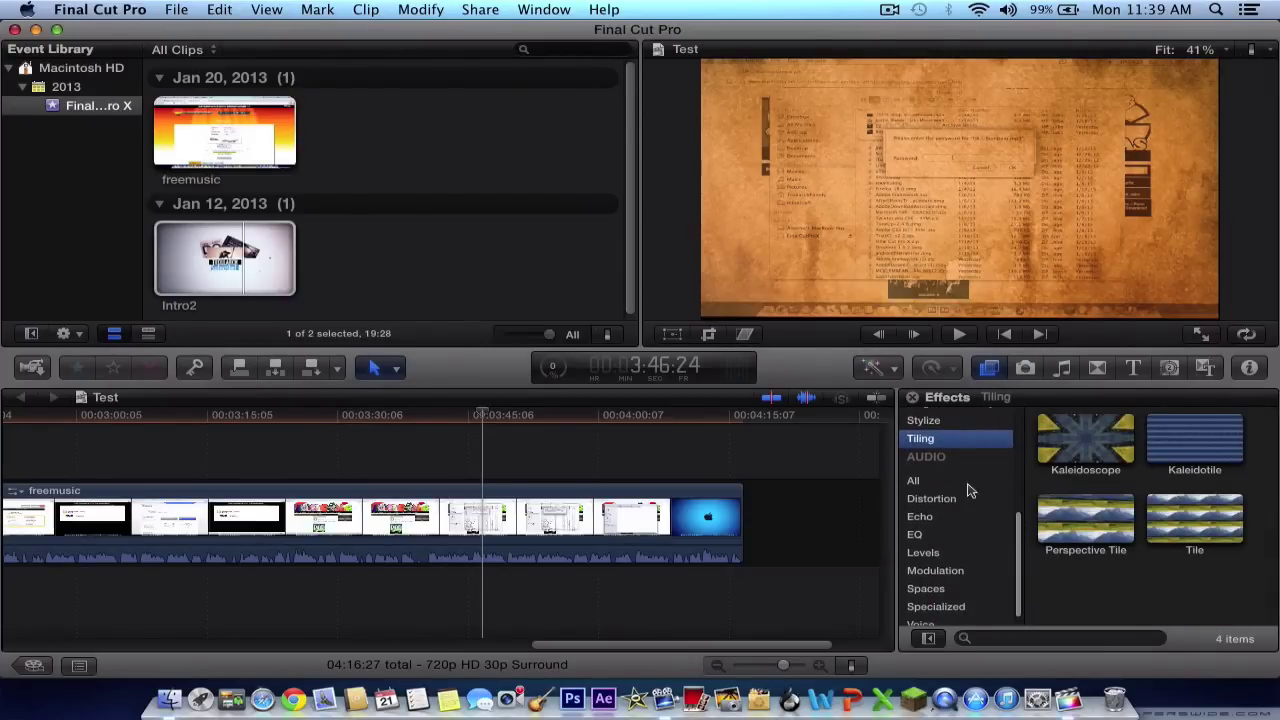
pyautogui.click(1027, 369)
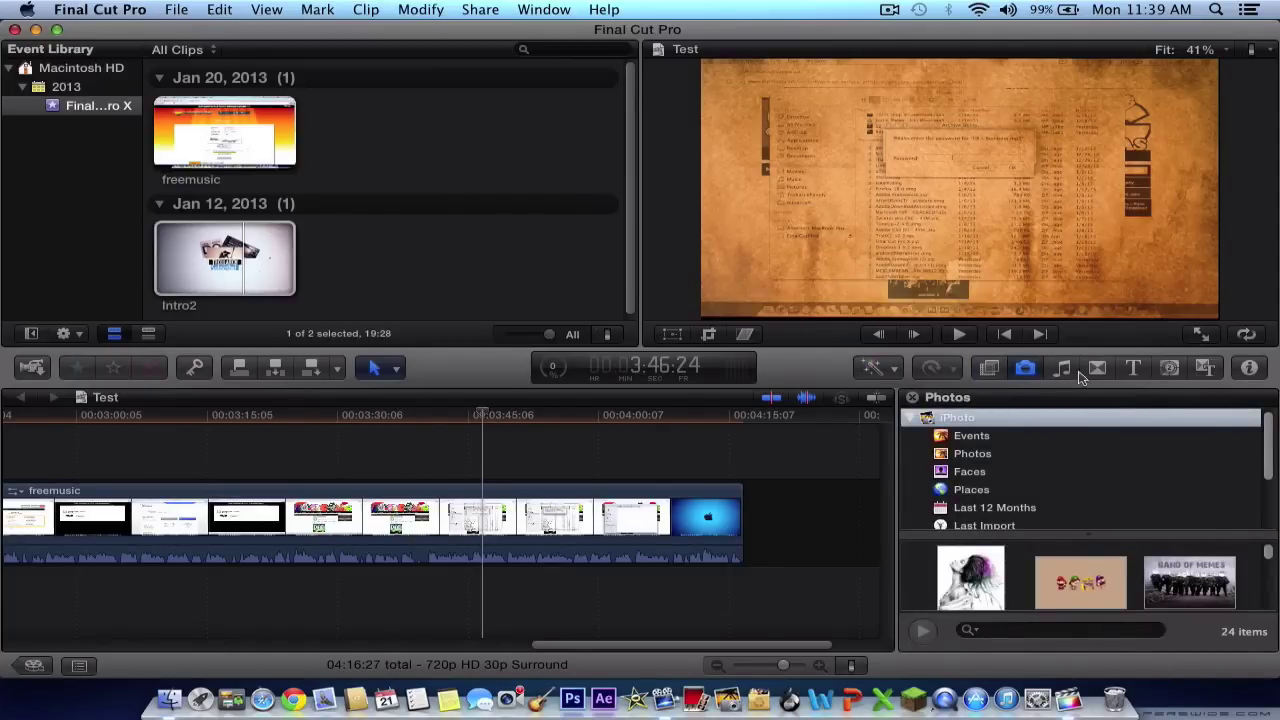
# - Step through the Music, Transitions, Titles, Generators and Themes browsers, ending on Themes
pyautogui.click(1062, 369)
pyautogui.click(1097, 369)
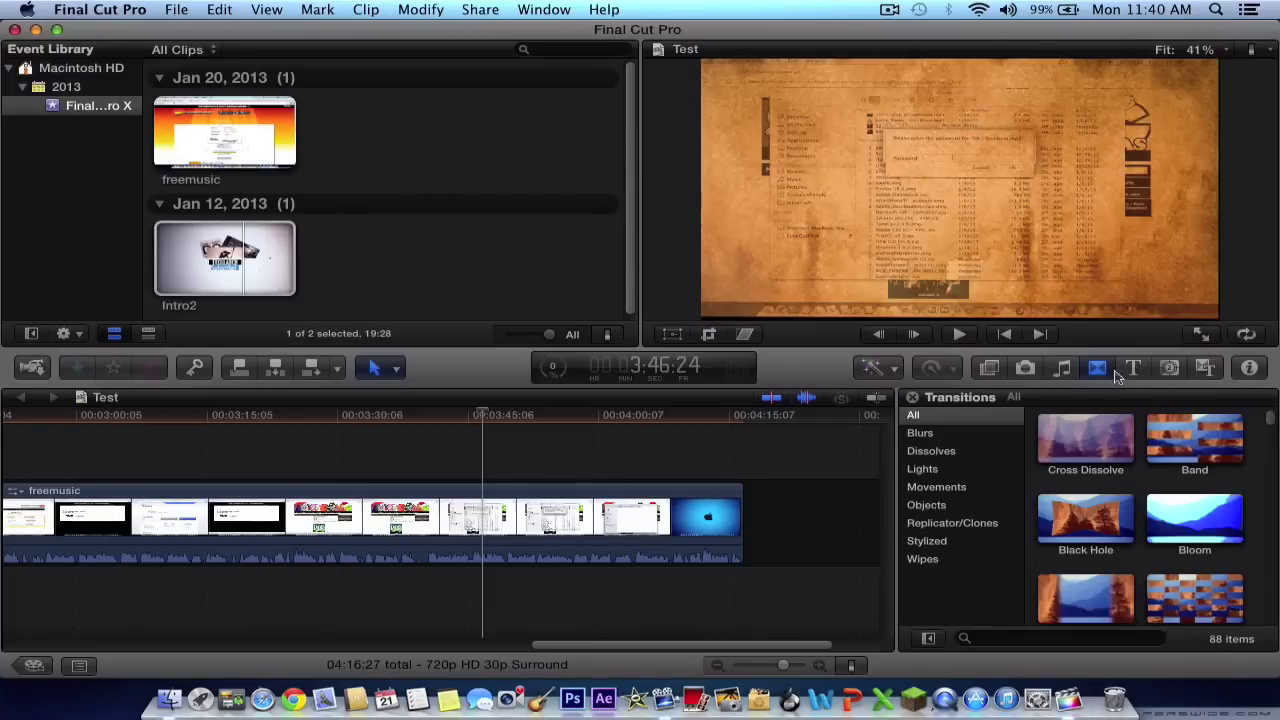
pyautogui.click(1133, 368)
pyautogui.click(1169, 368)
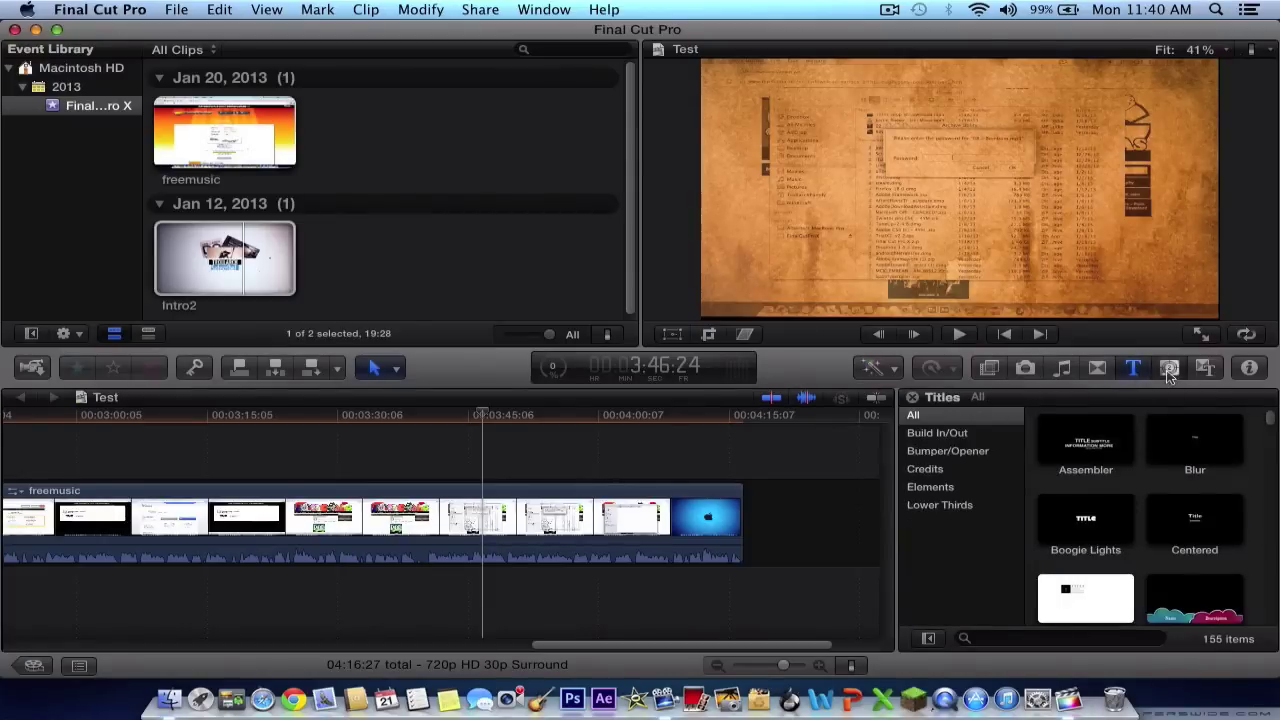
pyautogui.click(1206, 369)
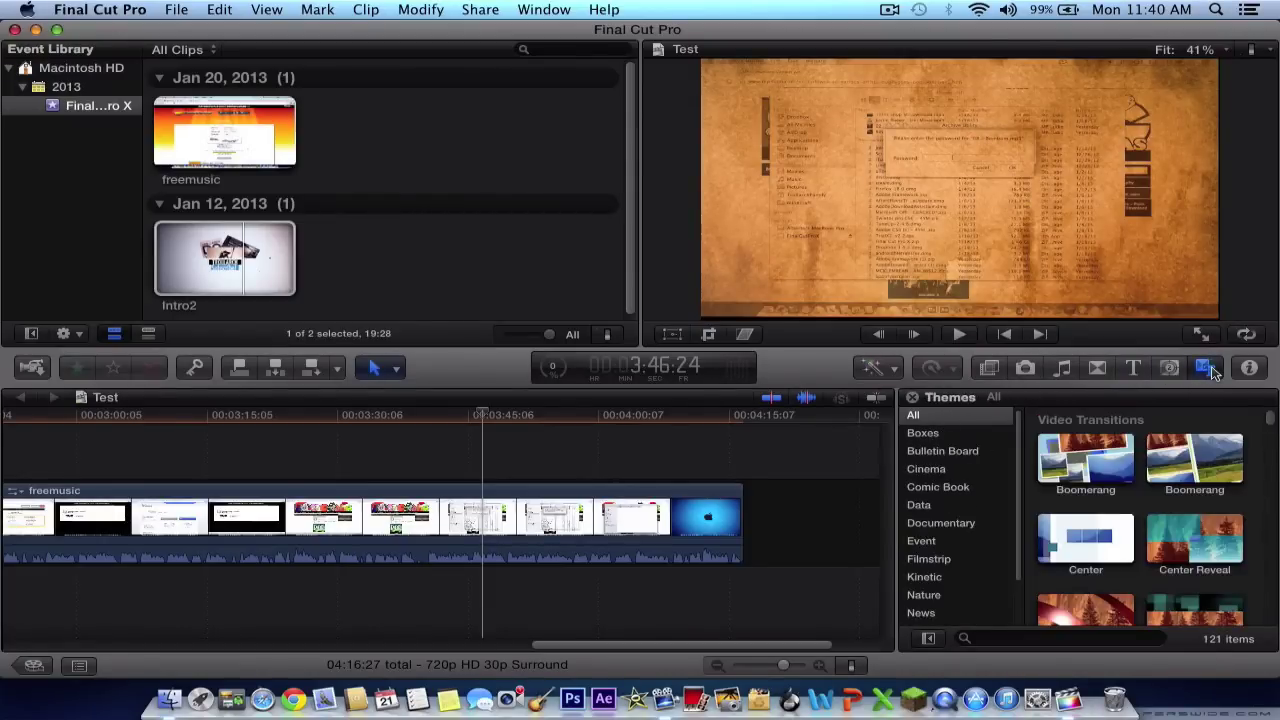